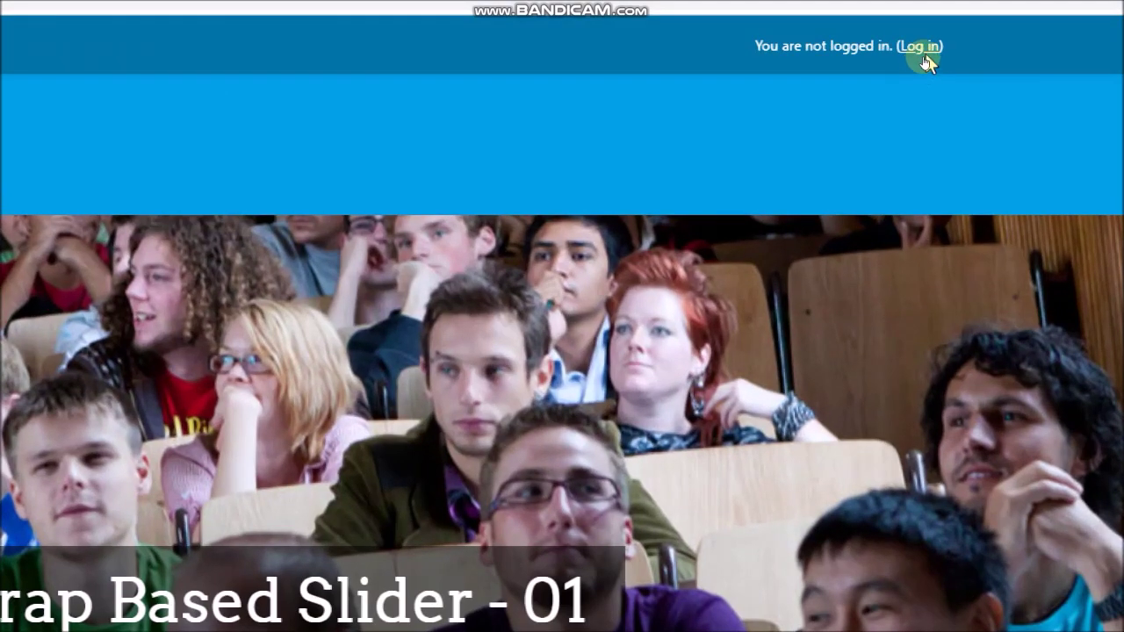
Follow the Log in link at the top right of the Moodle front page.
left_click(929, 51)
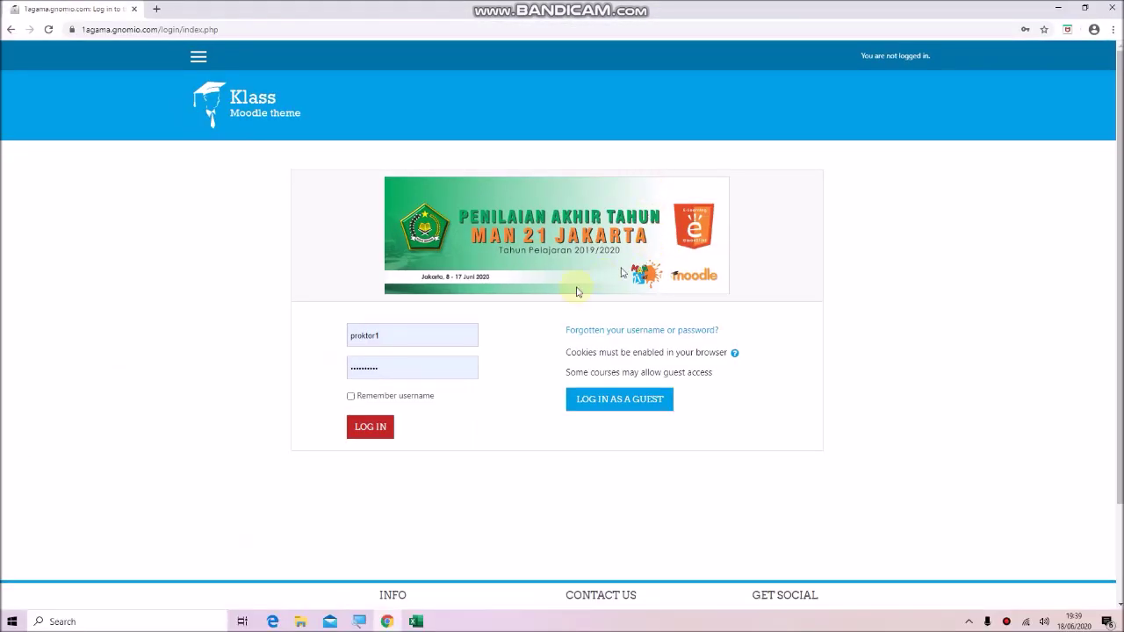
Replace the prefilled login with the teacher account's username and password and sign in.
double_click(412, 337)
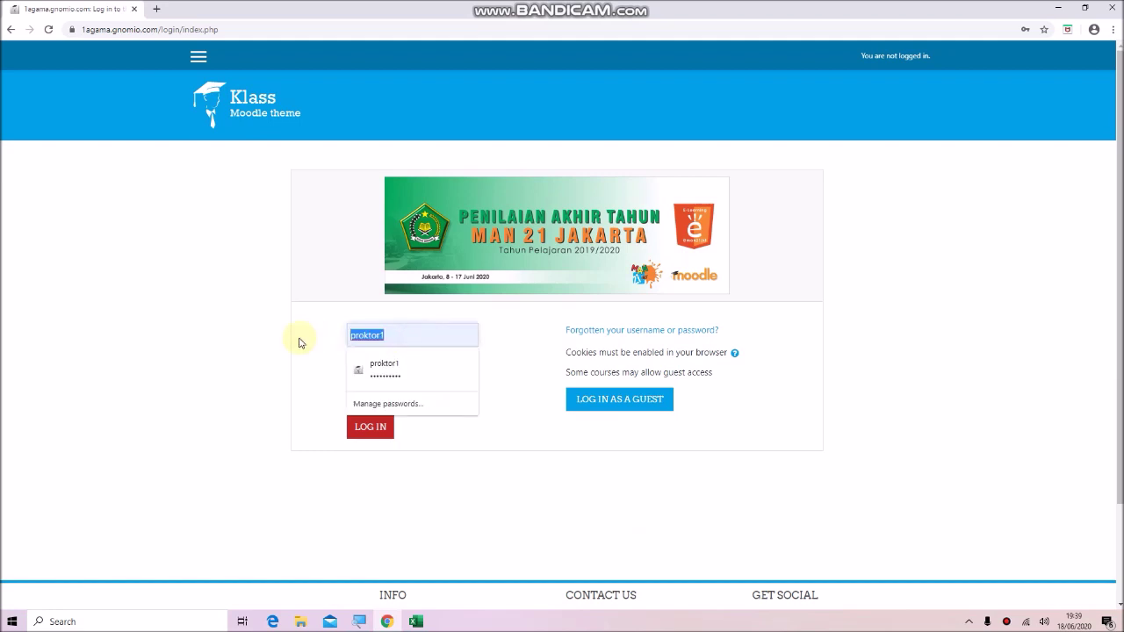
key("BackSpace")
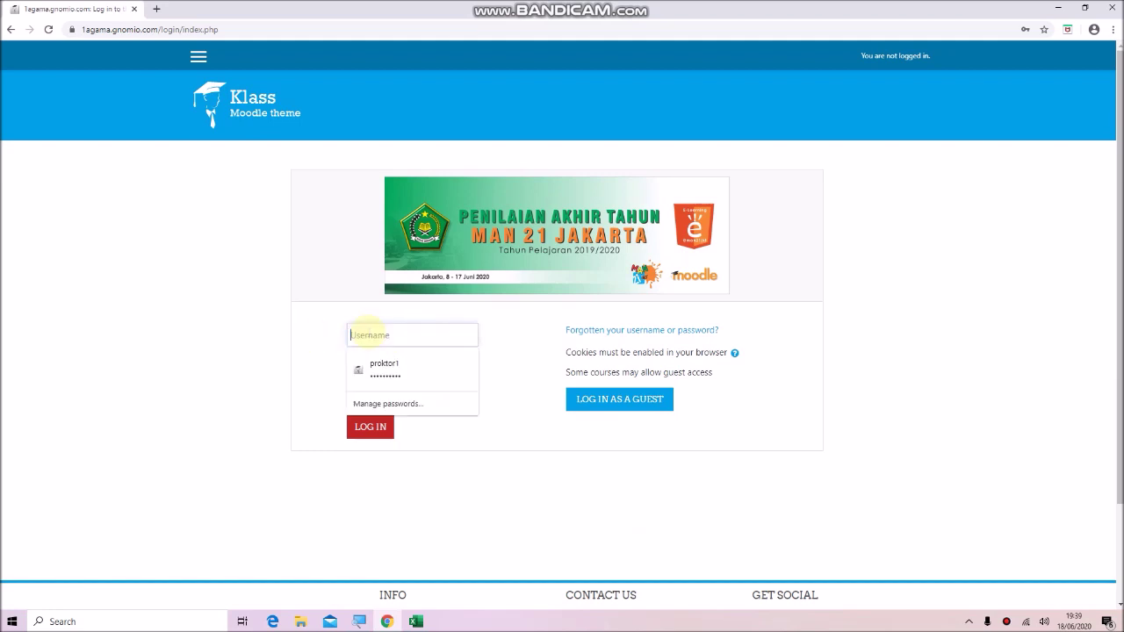
type("gu")
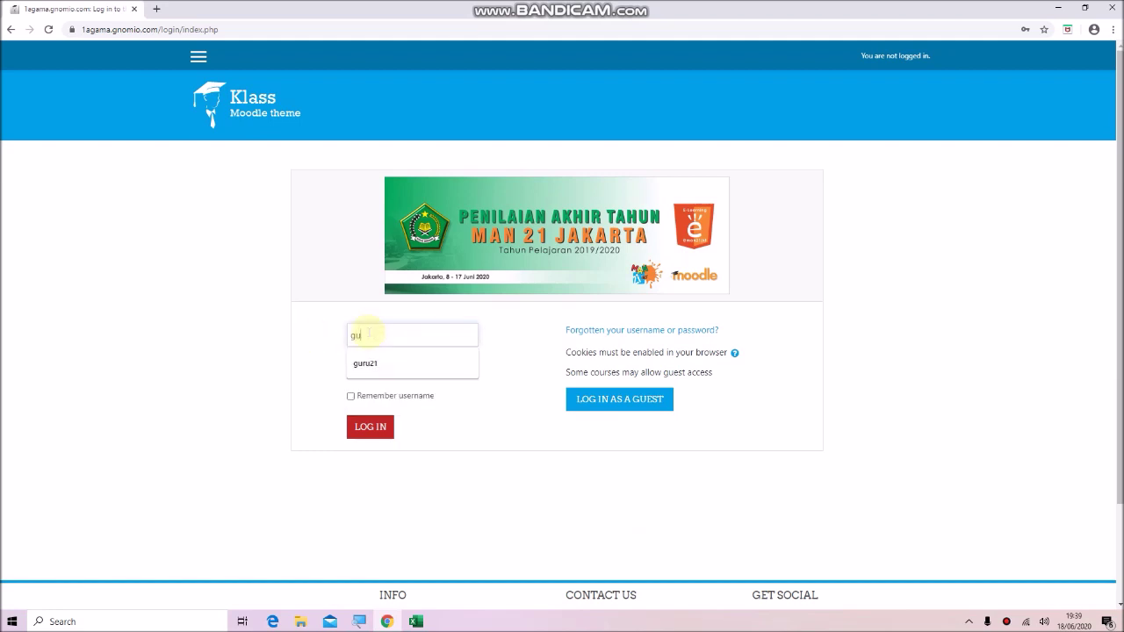
type("ru21")
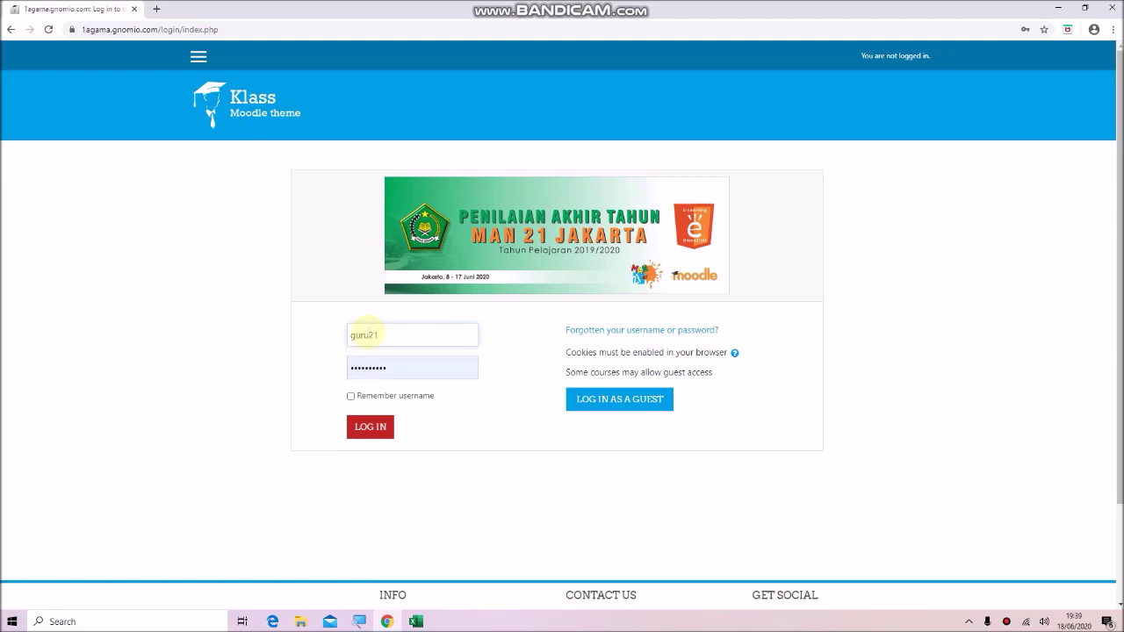
key("Tab")
type("g")
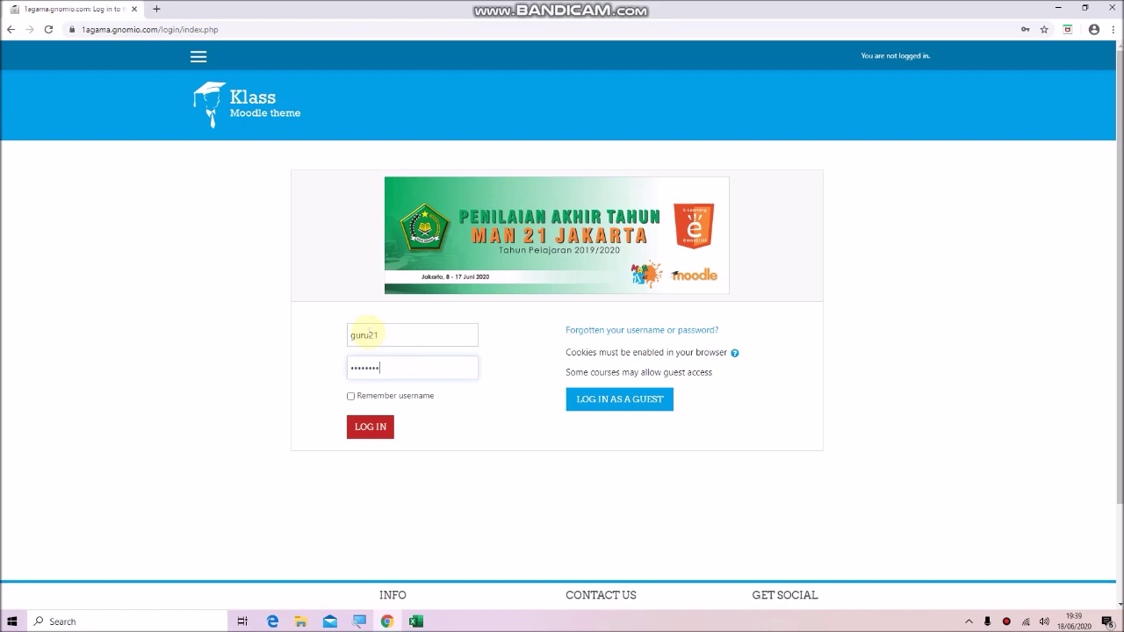
left_click(372, 434)
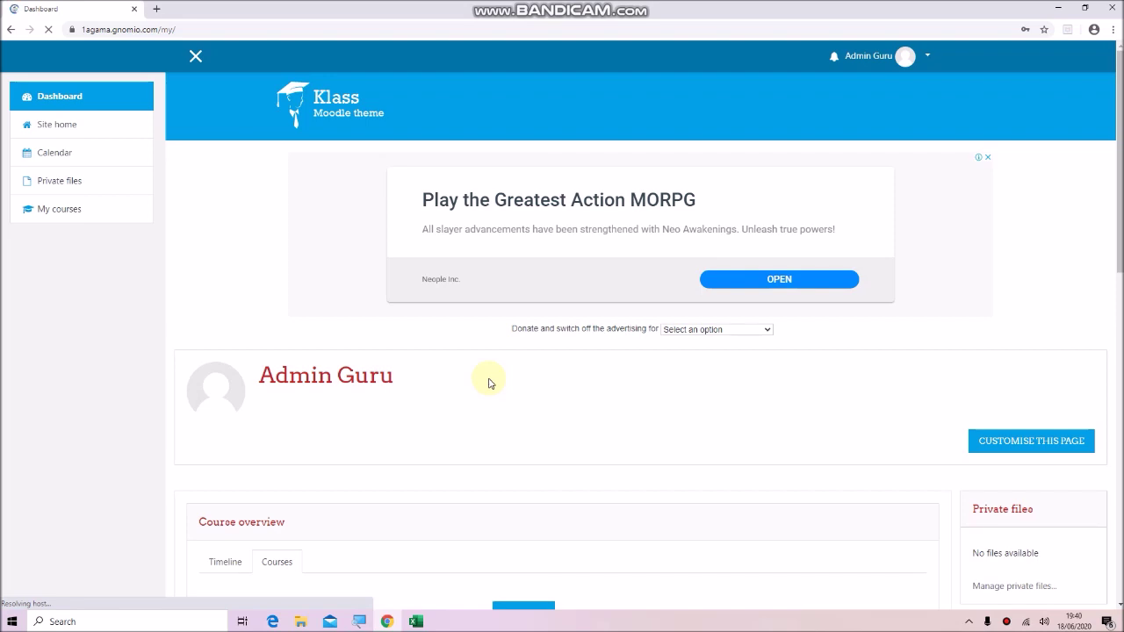
Scroll to Course overview and filter it to Future courses to reveal LATIHAN PAT.
scroll(489, 382, "down", 1)
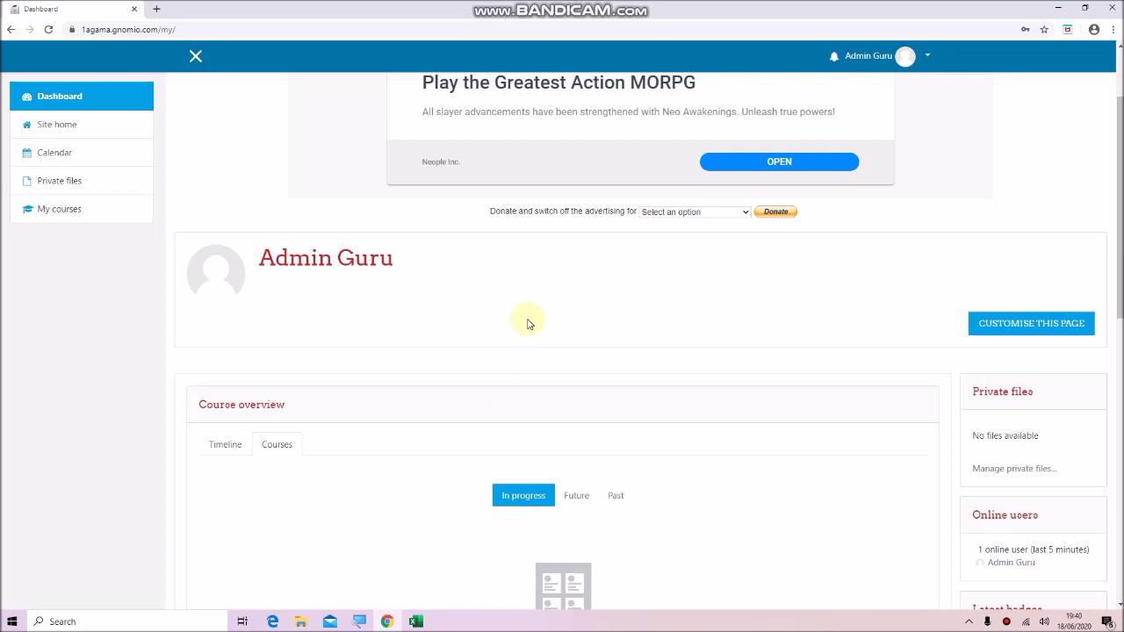
scroll(527, 324, "down", 1)
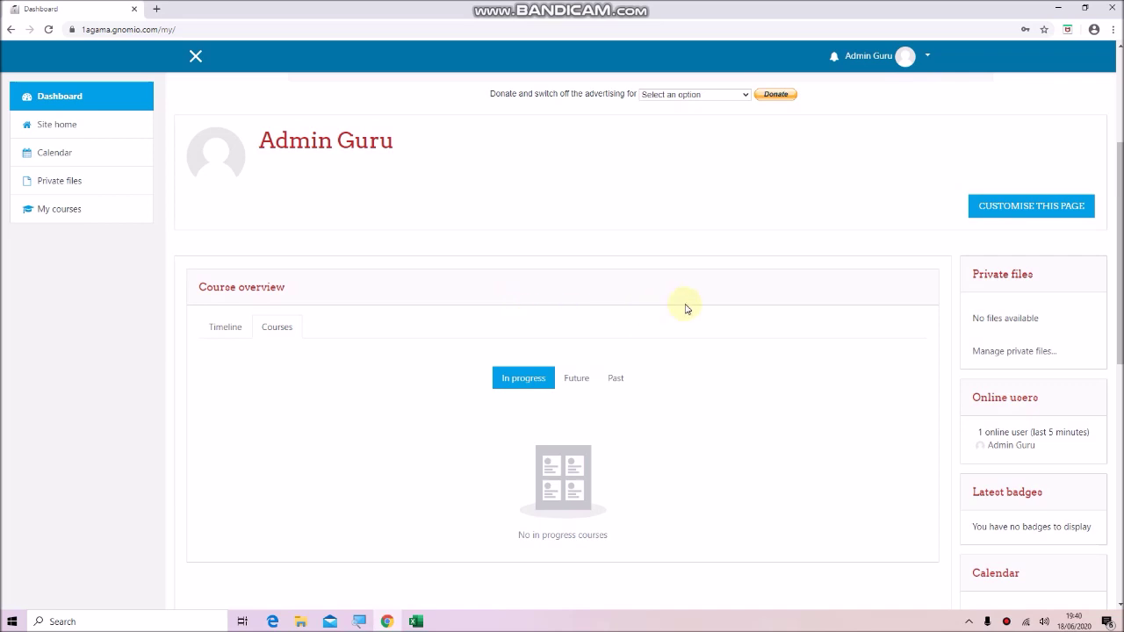
scroll(687, 308, "down", 2)
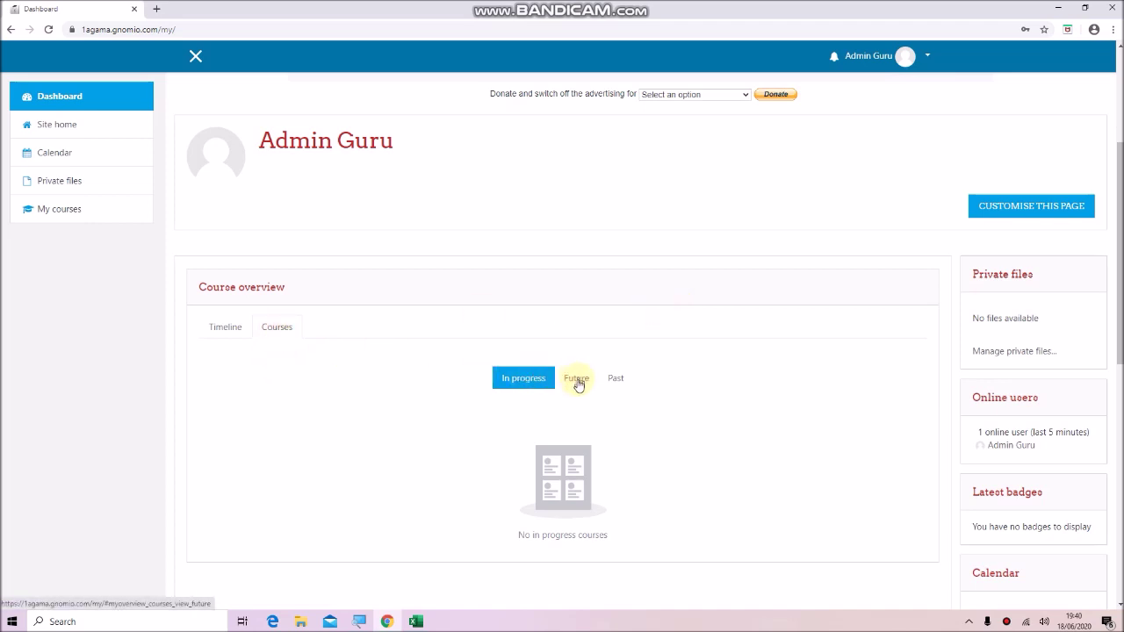
left_click(577, 384)
scroll(575, 388, "down", 2)
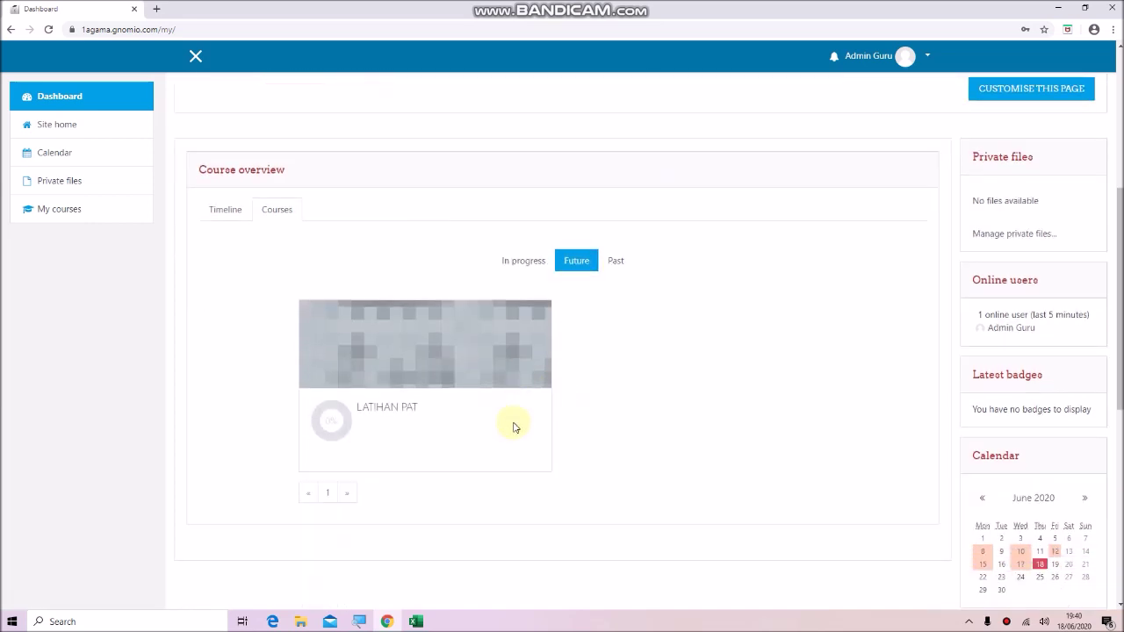
Open the LATIHAN PAT course and browse its June 2020 quiz sections, including SKI and HADITS.
left_click(395, 409)
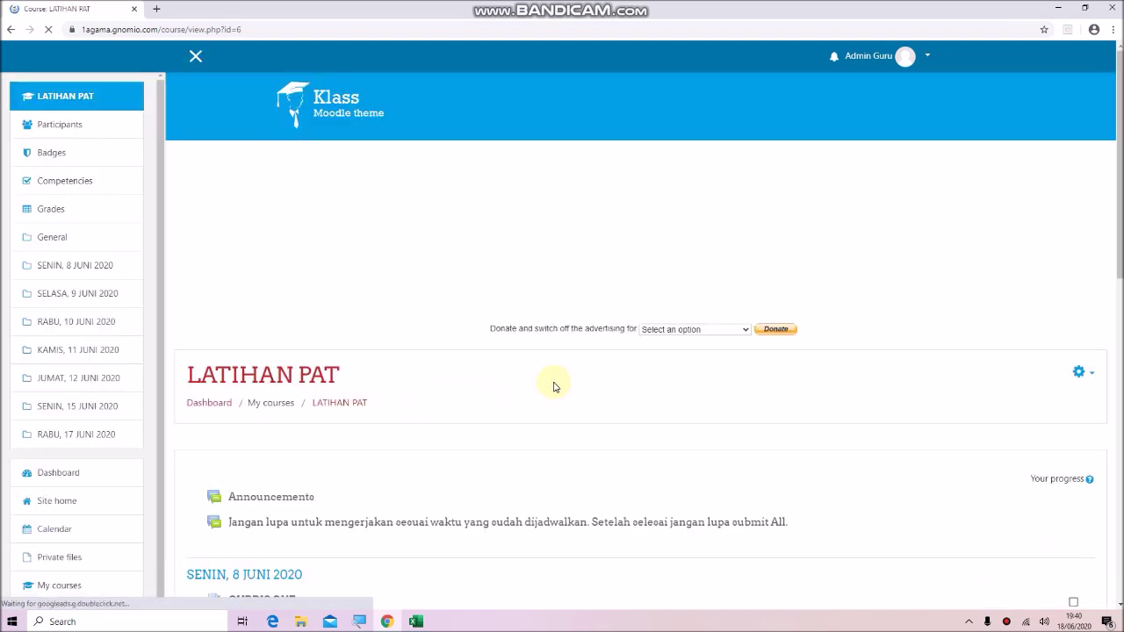
scroll(454, 394, "down", 3)
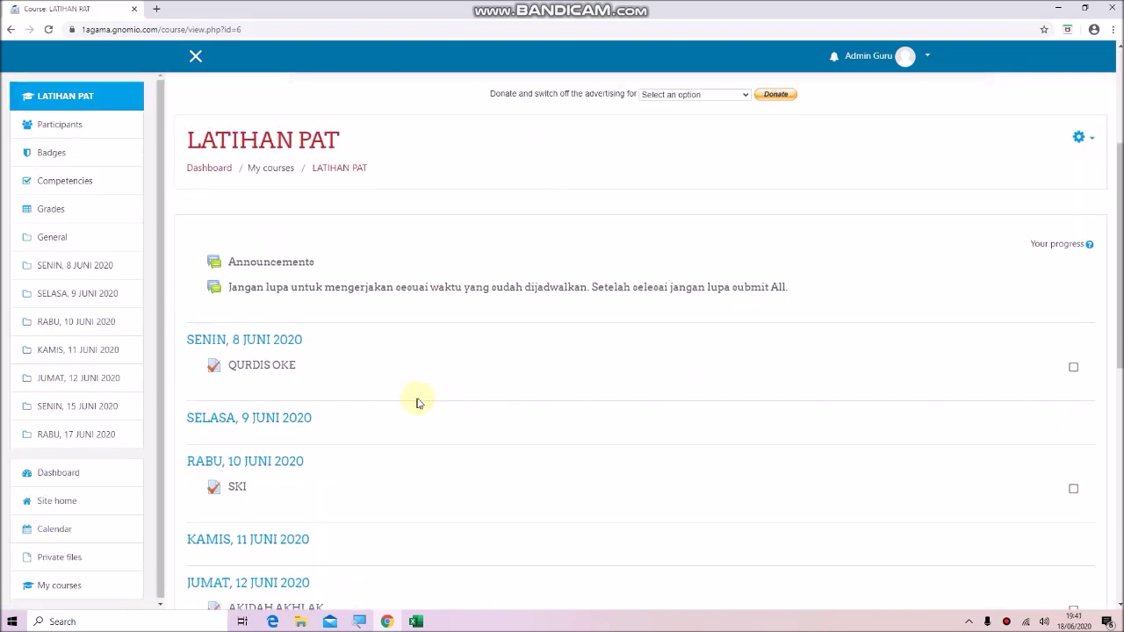
scroll(260, 370, "down", 2)
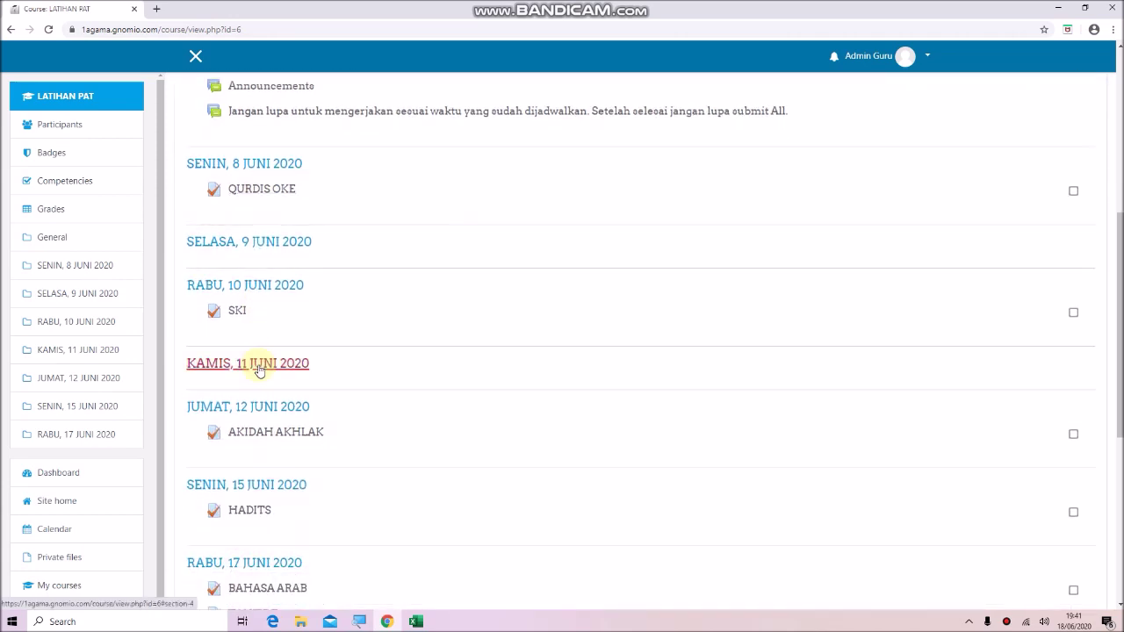
scroll(260, 371, "down", 2)
scroll(260, 371, "up", 3)
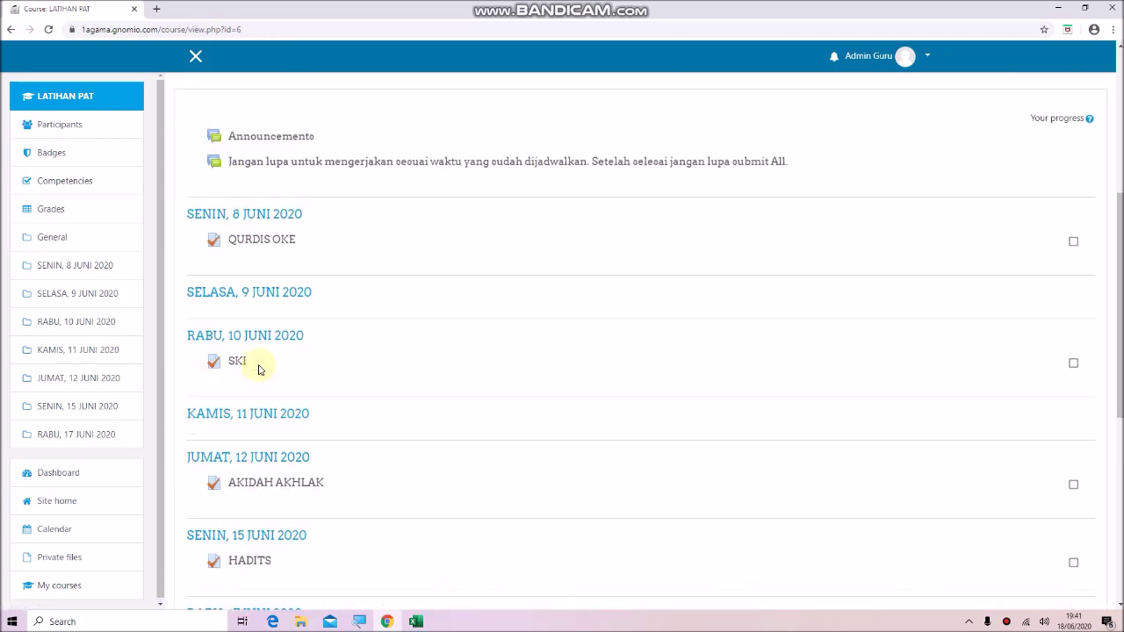
scroll(260, 370, "up", 1)
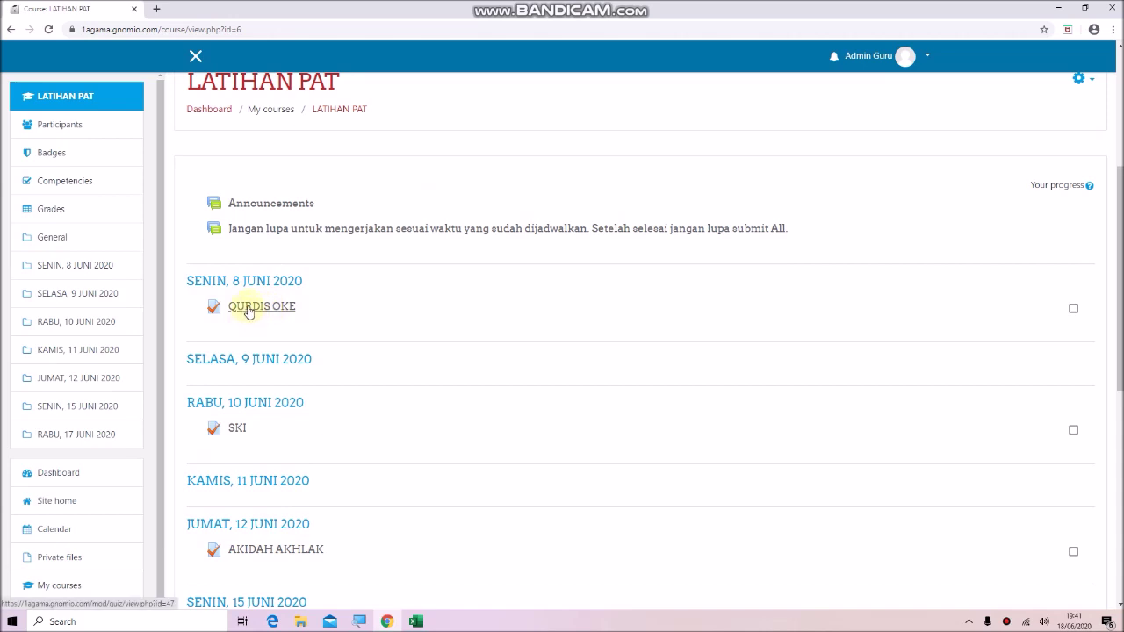
scroll(249, 316, "down", 2)
scroll(248, 309, "down", 1)
scroll(281, 290, "up", 3)
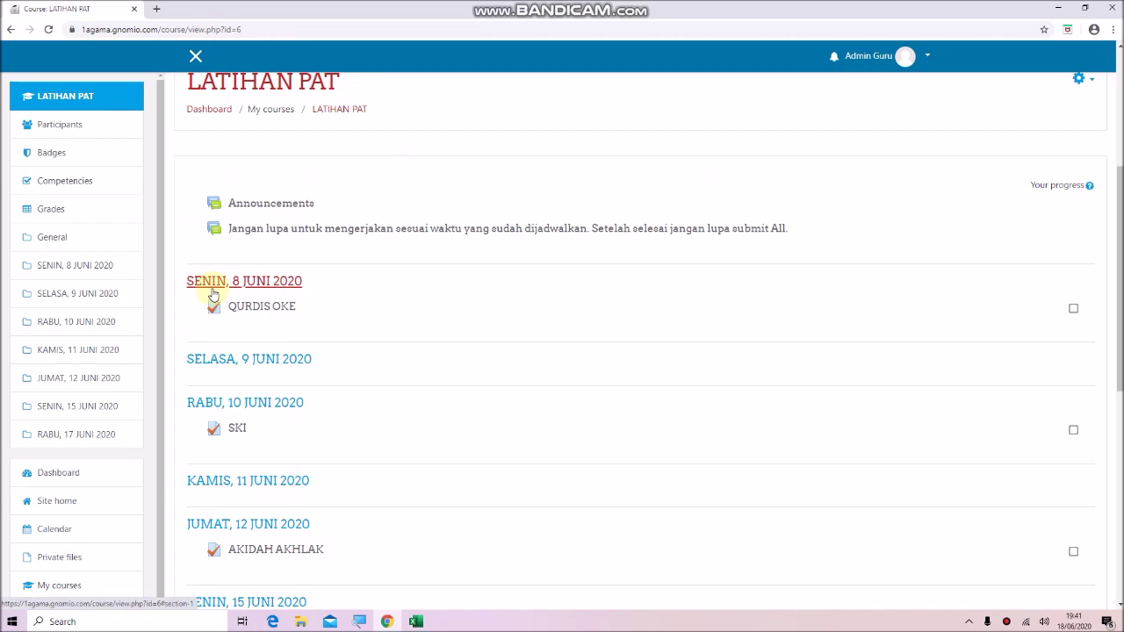
scroll(263, 295, "down", 4)
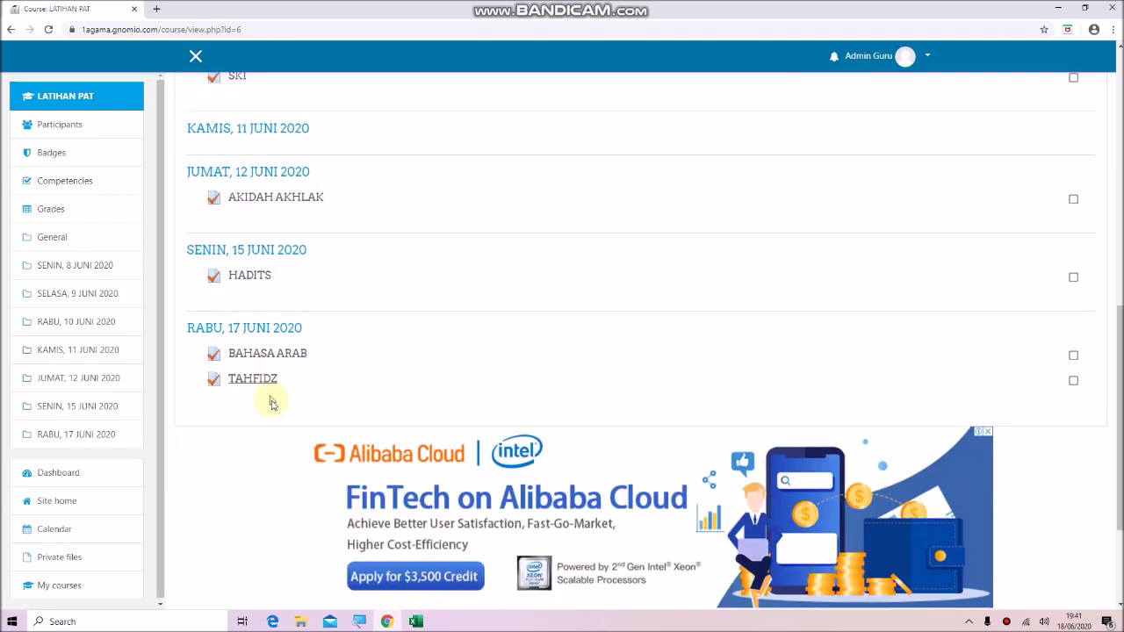
scroll(369, 360, "up", 3)
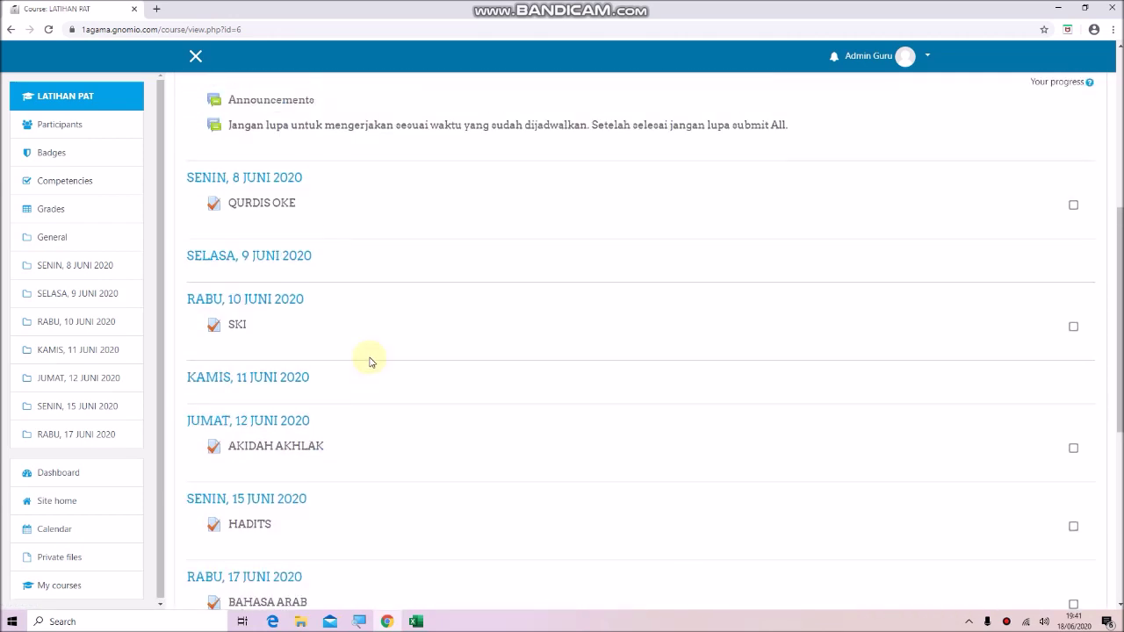
scroll(369, 362, "up", 2)
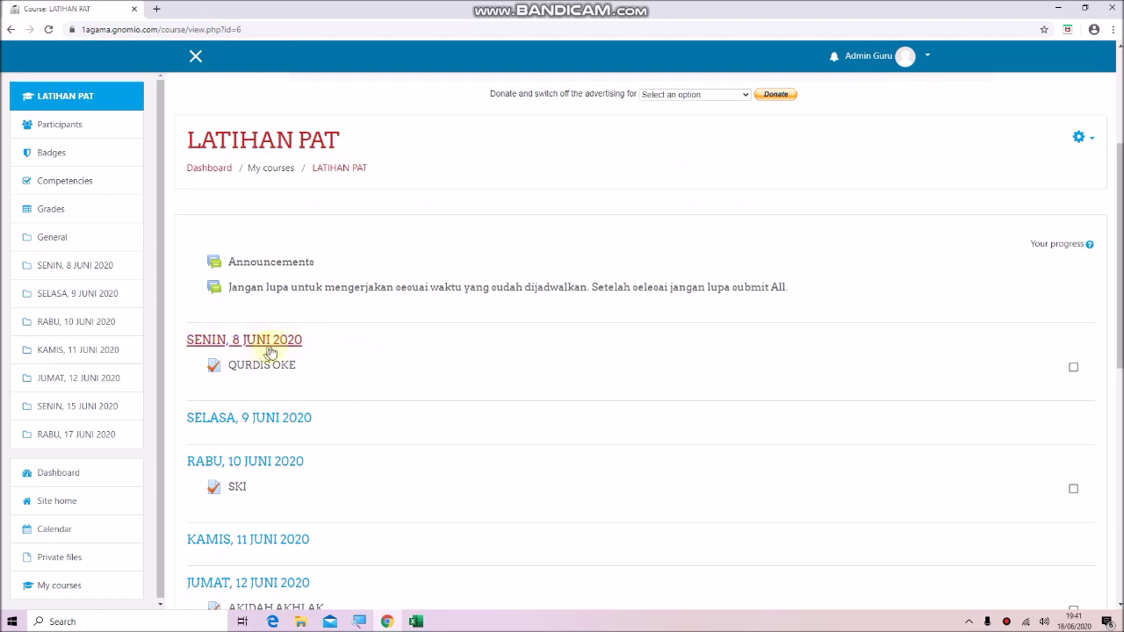
Open the course Grades grader report and scroll through the 38 participants' quiz columns.
left_click(46, 210)
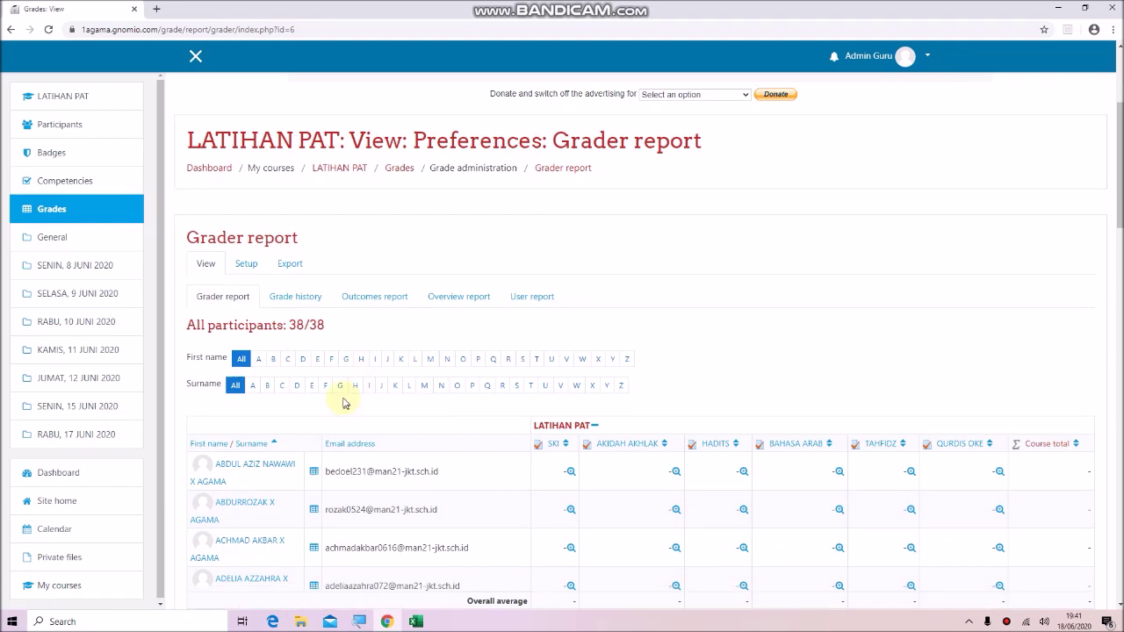
scroll(248, 485, "down", 4)
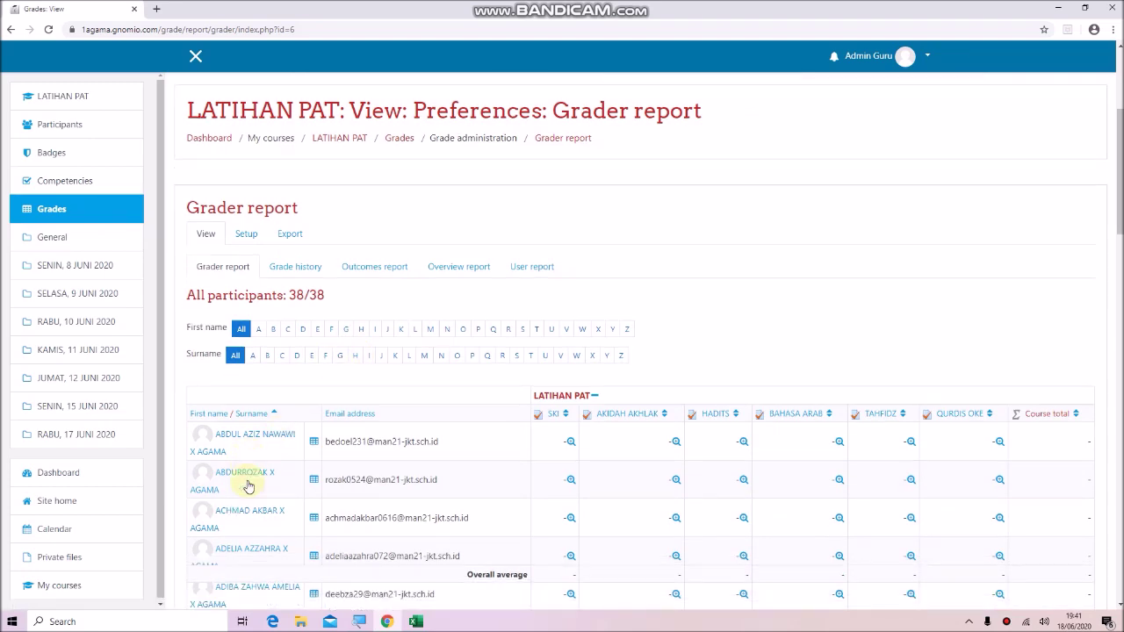
scroll(249, 486, "up", 4)
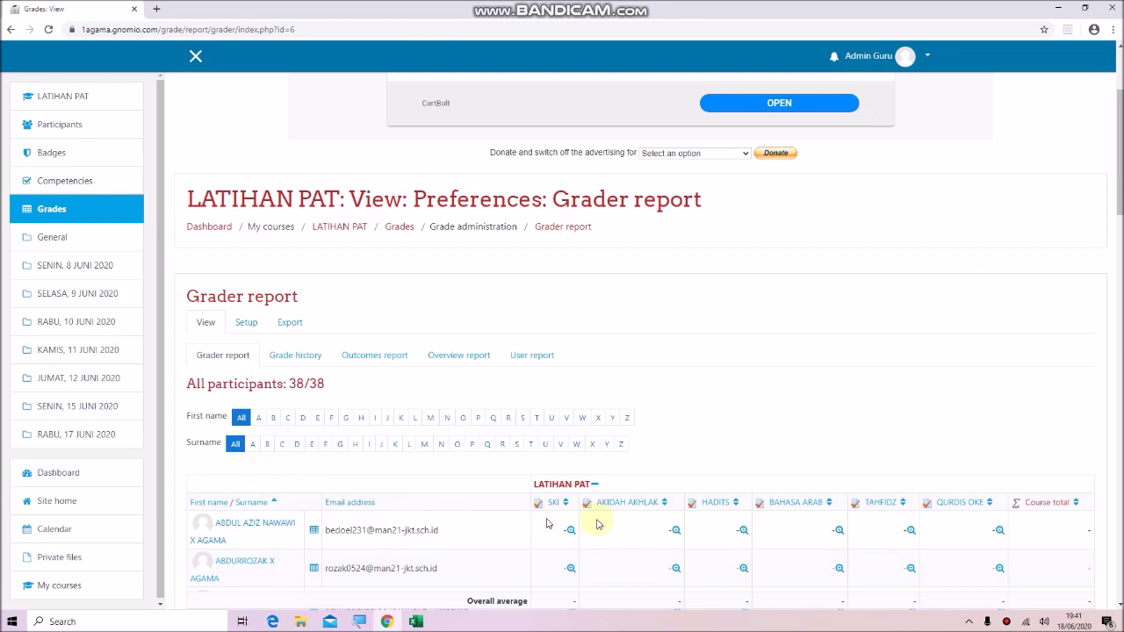
scroll(647, 520, "down", 2)
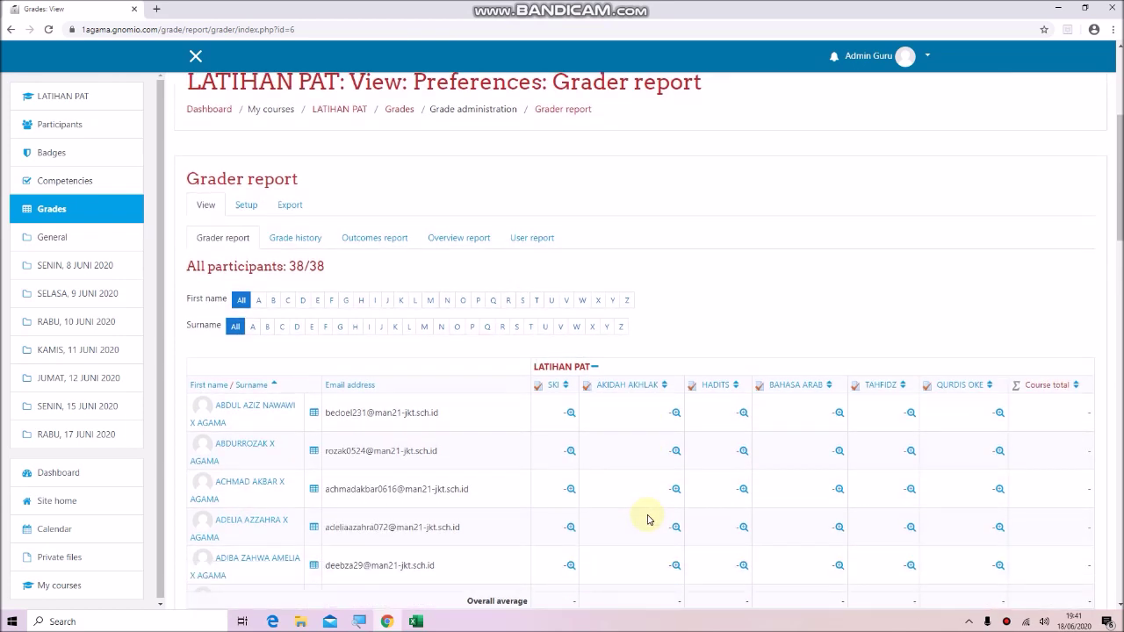
scroll(647, 519, "up", 1)
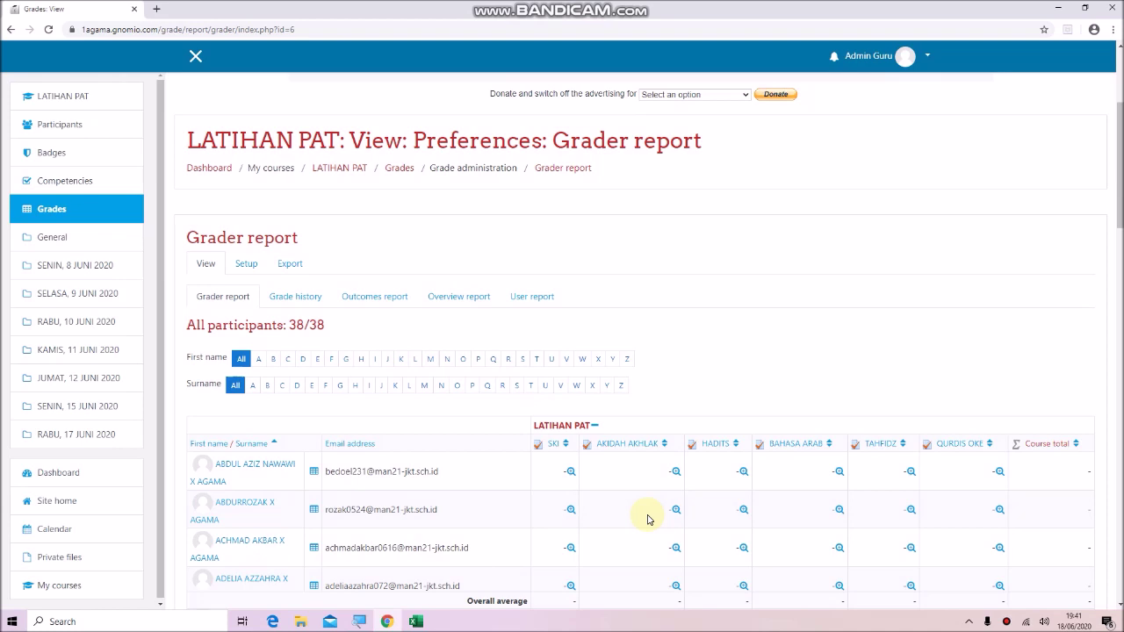
scroll(430, 432, "up", 2)
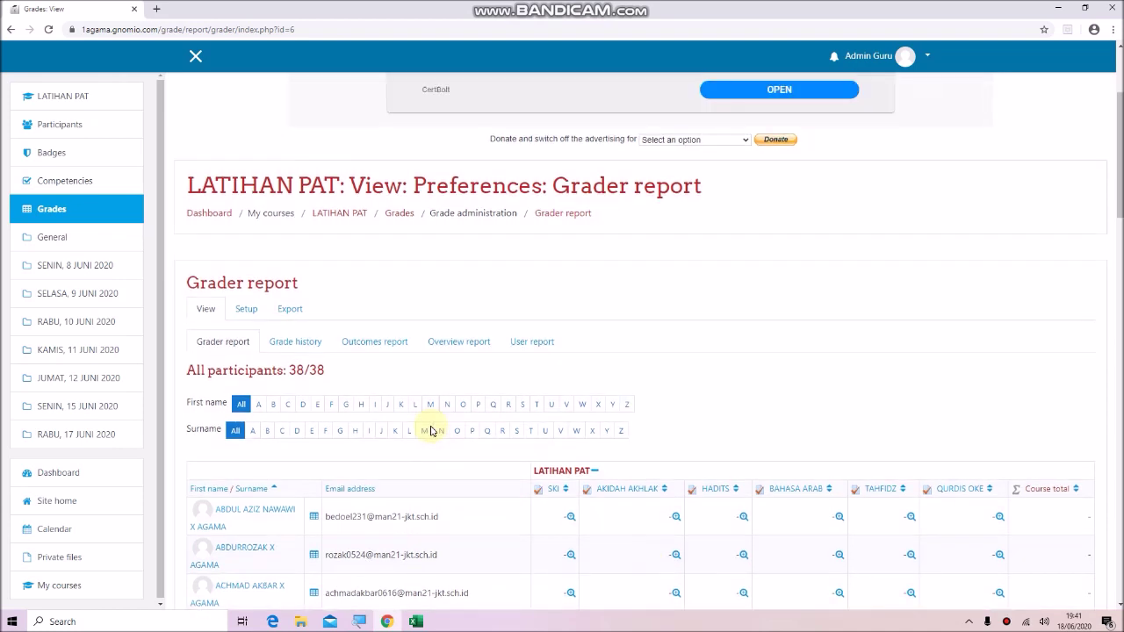
scroll(428, 431, "up", 1)
scroll(422, 431, "down", 2)
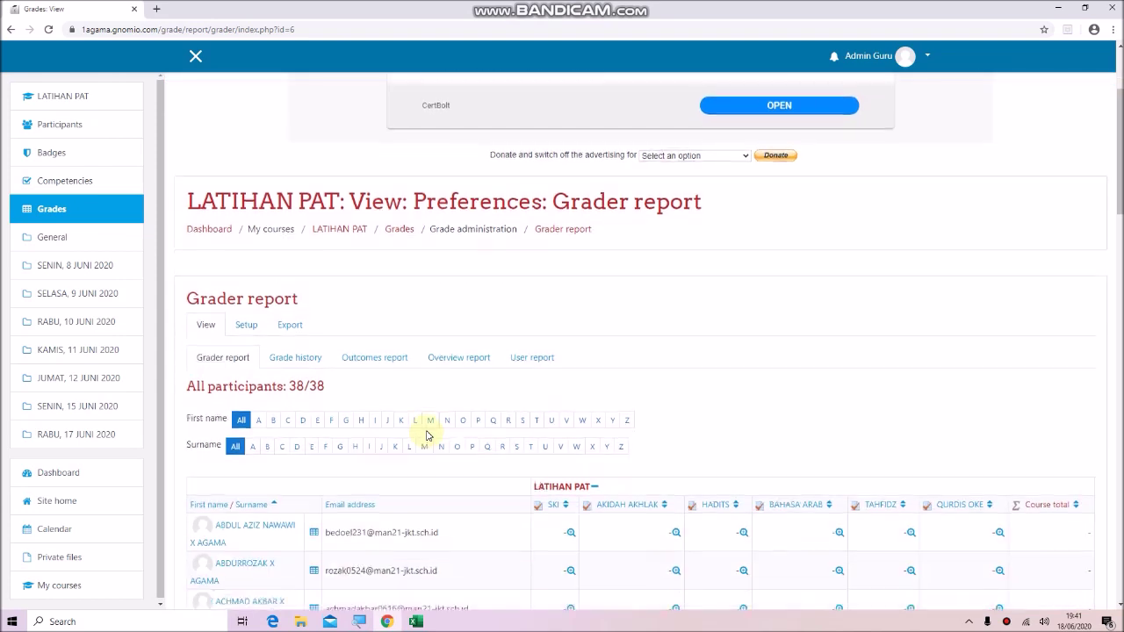
Open the Export tab's Excel spreadsheet page and scroll to the grade items checklist.
left_click(289, 324)
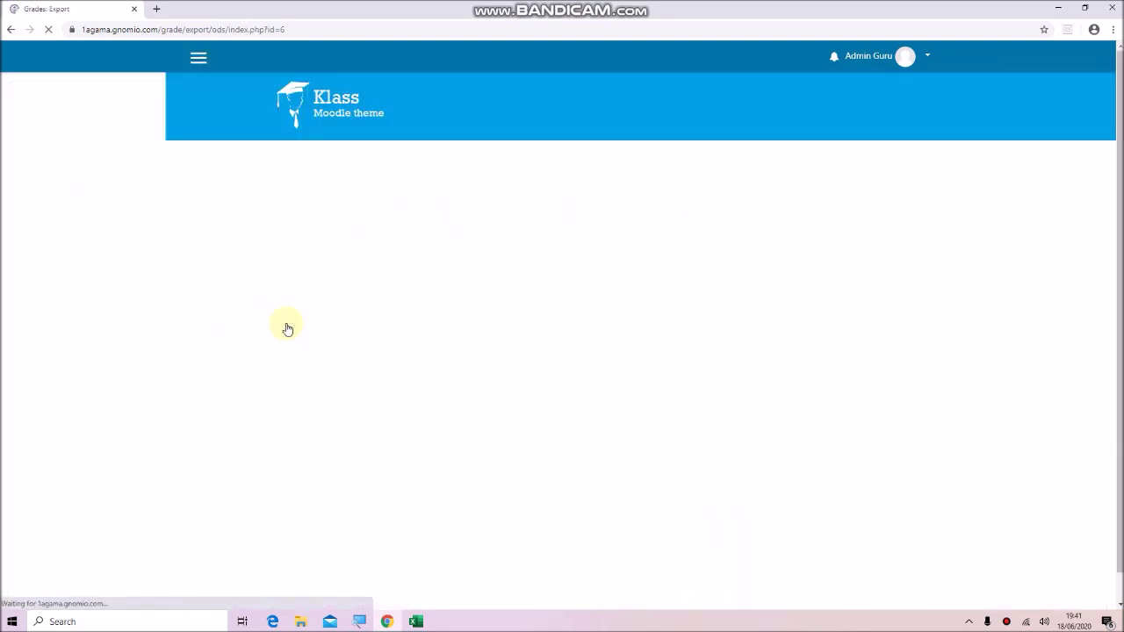
scroll(395, 395, "down", 3)
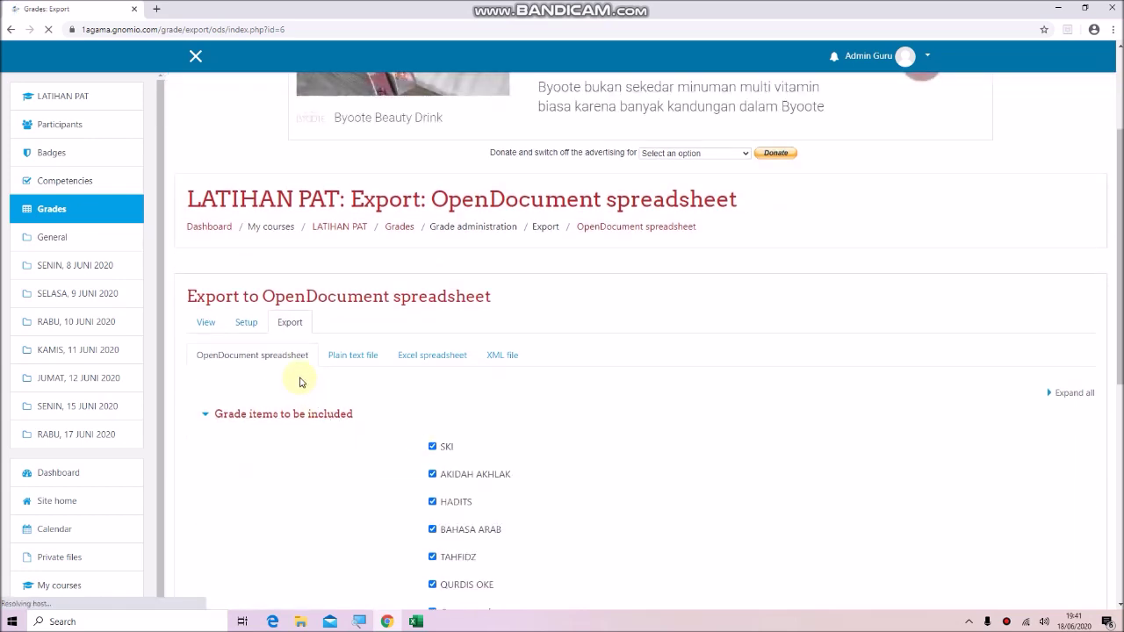
scroll(308, 374, "down", 1)
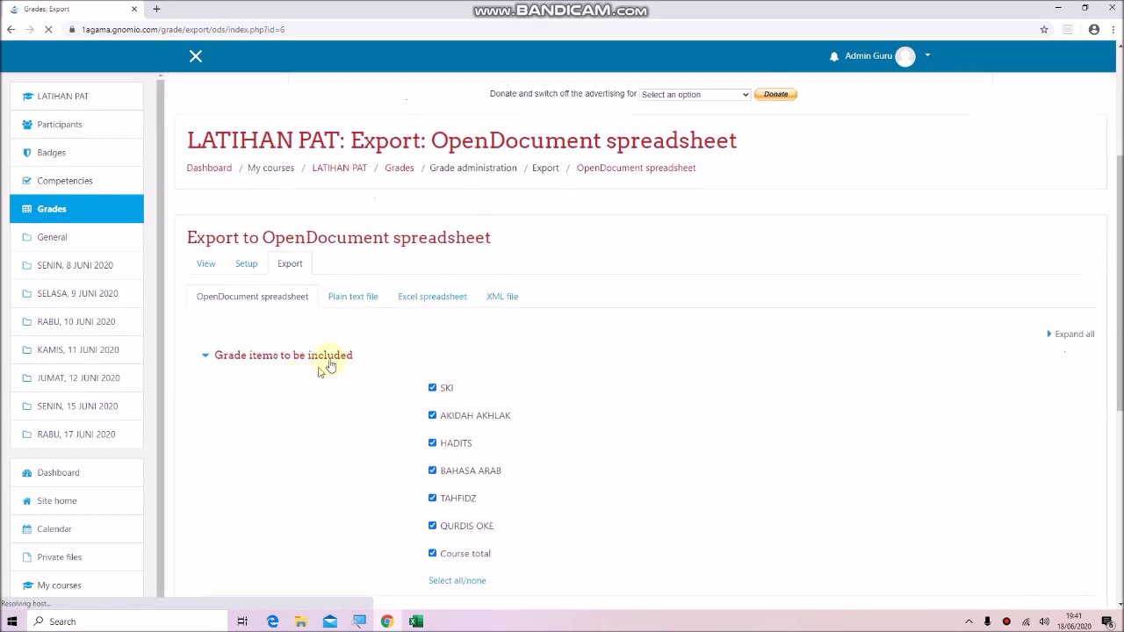
left_click(433, 299)
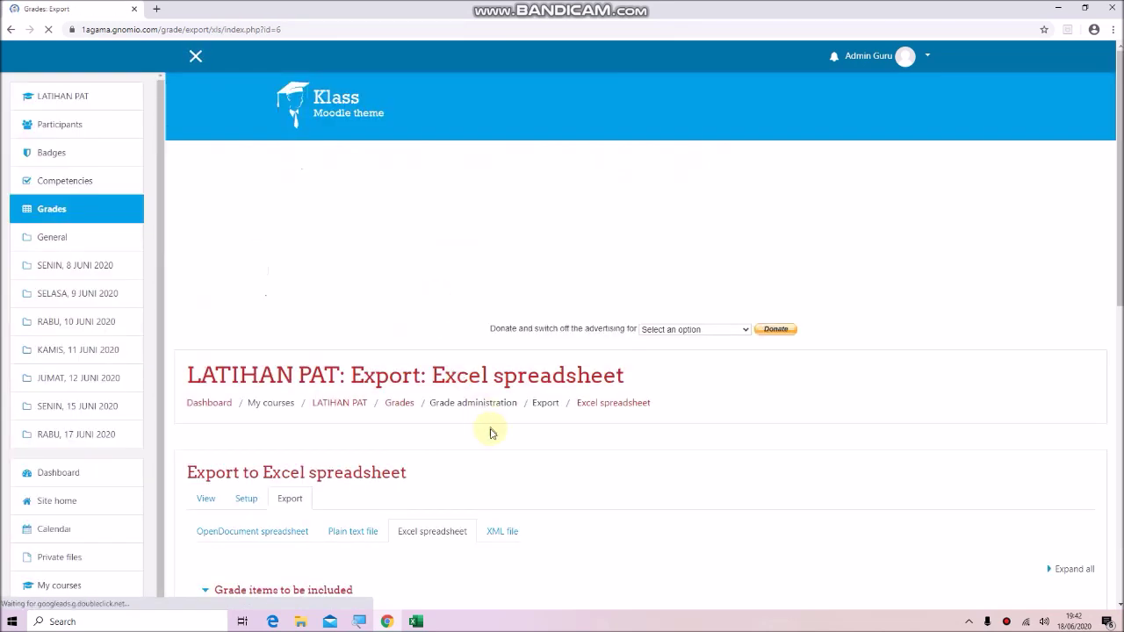
scroll(490, 431, "down", 3)
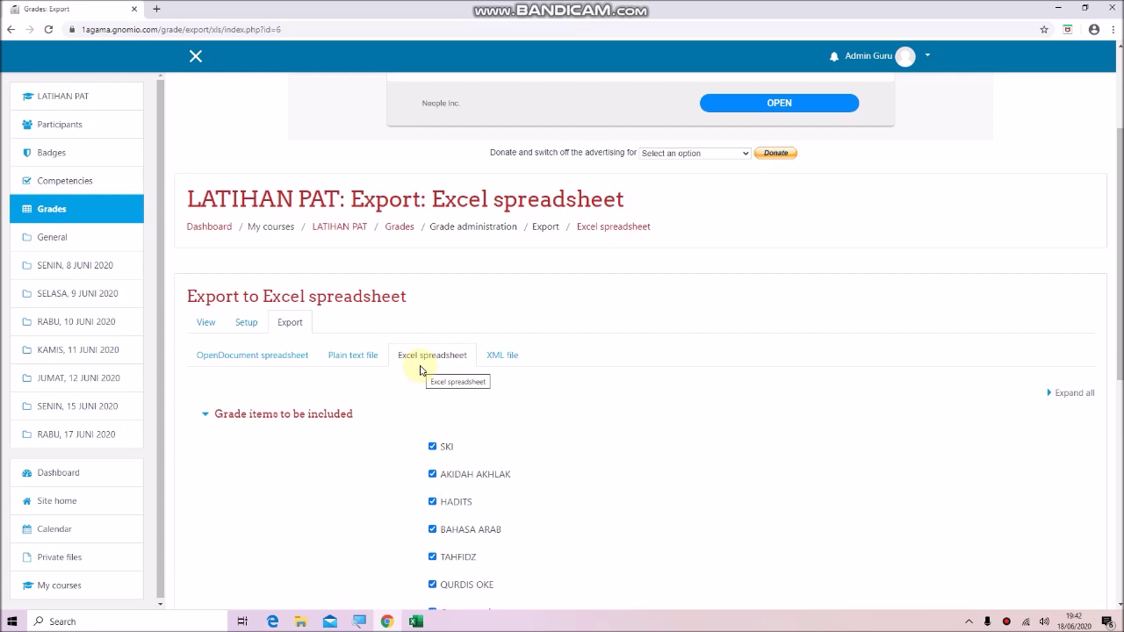
scroll(457, 381, "down", 2)
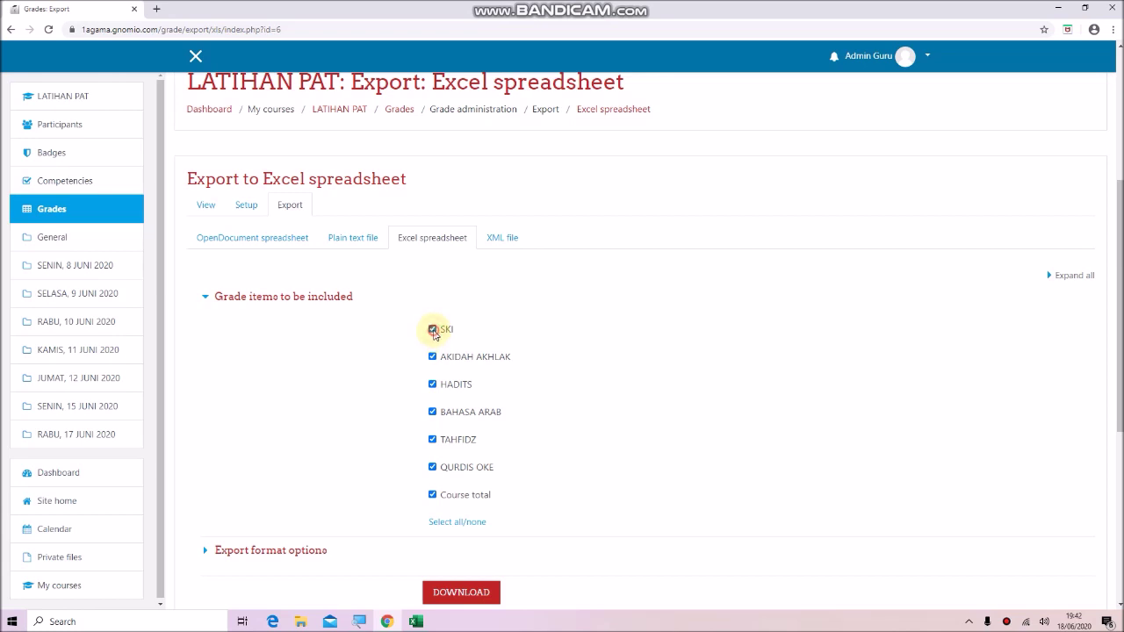
Untick AKIDAH AKHLAK, HADITS, TAHFIDZ and Course total so only SKI remains.
left_click(432, 357)
left_click(432, 384)
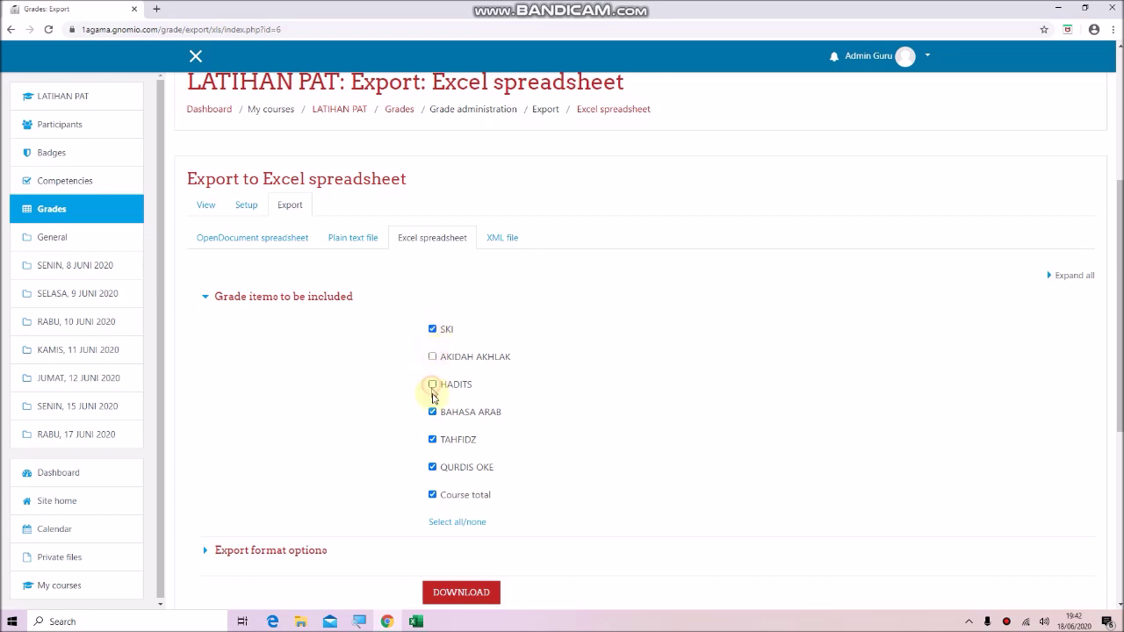
left_click(432, 439)
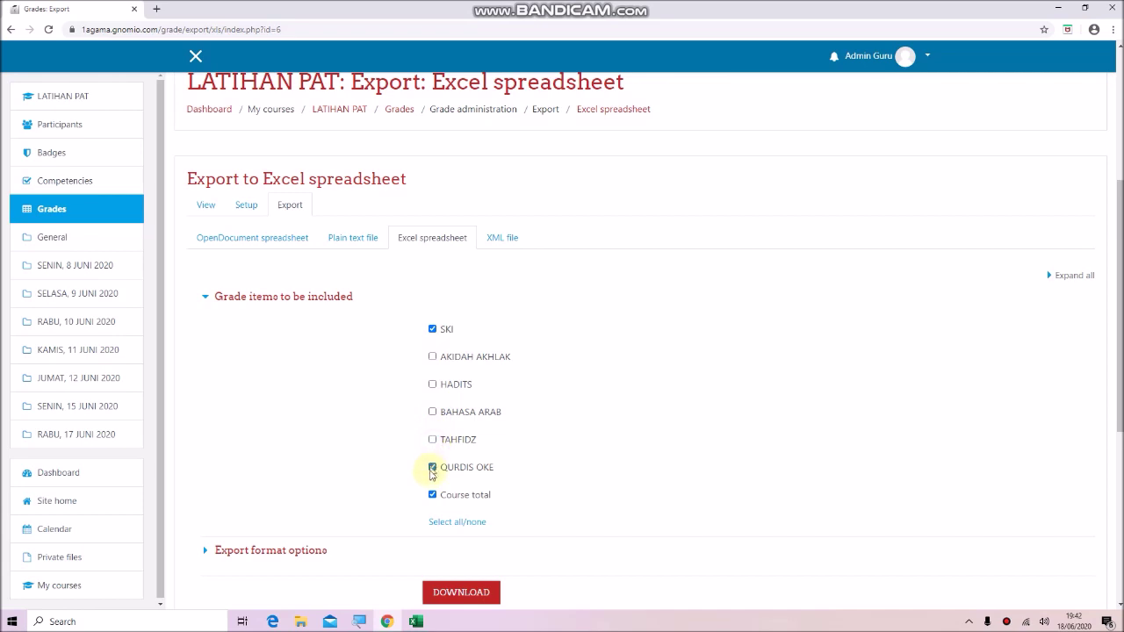
left_click(432, 494)
Download the SKI-only grade spreadsheet and open the .xlsx from the download bar.
scroll(527, 362, "down", 1)
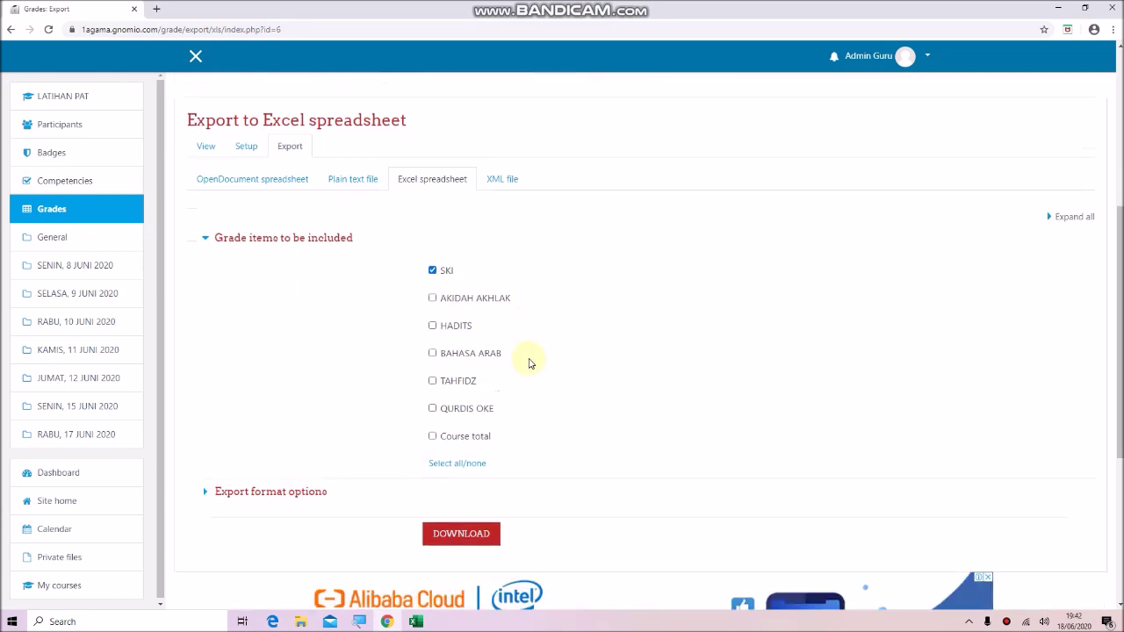
left_click(473, 537)
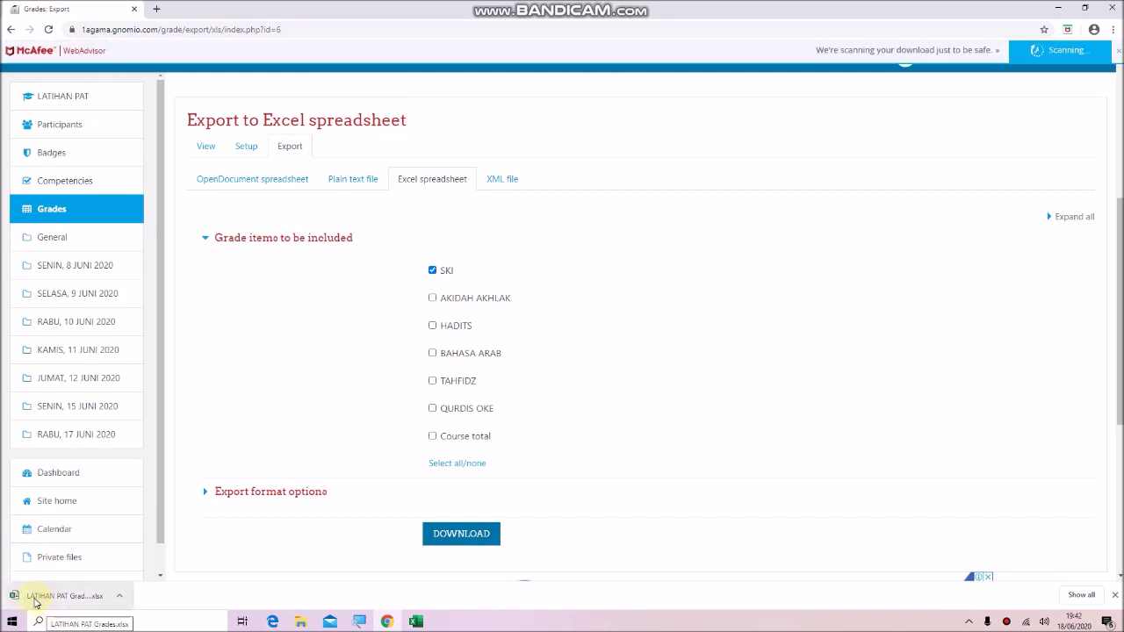
left_click(35, 601)
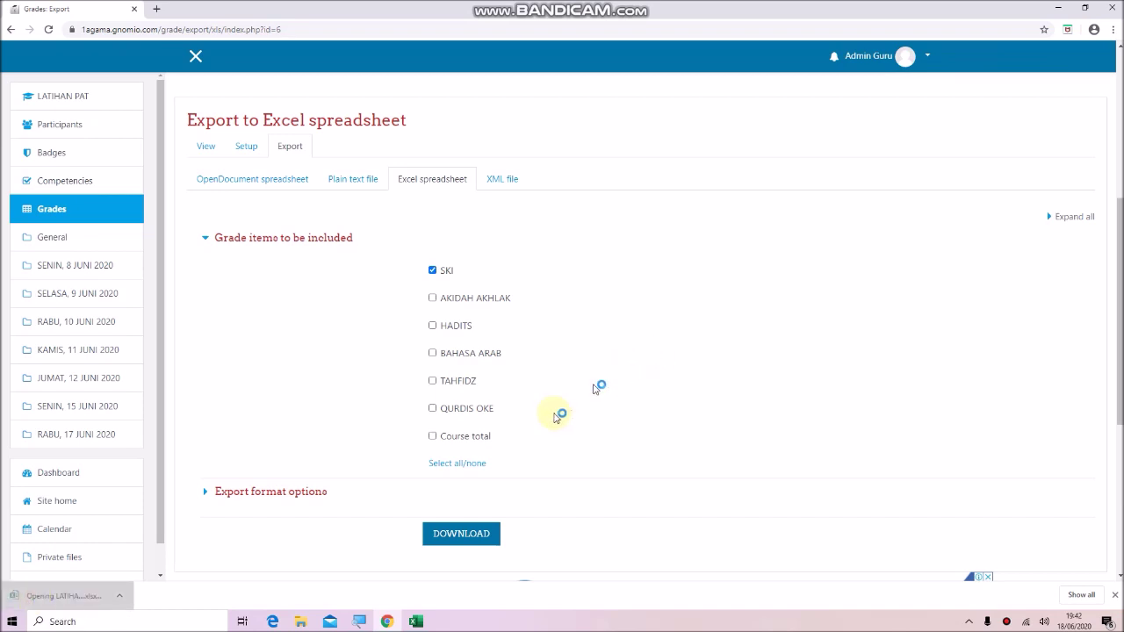
In the SKI grades workbook, widen column A for full first names and inspect the SKI grade in G2.
left_click(415, 622)
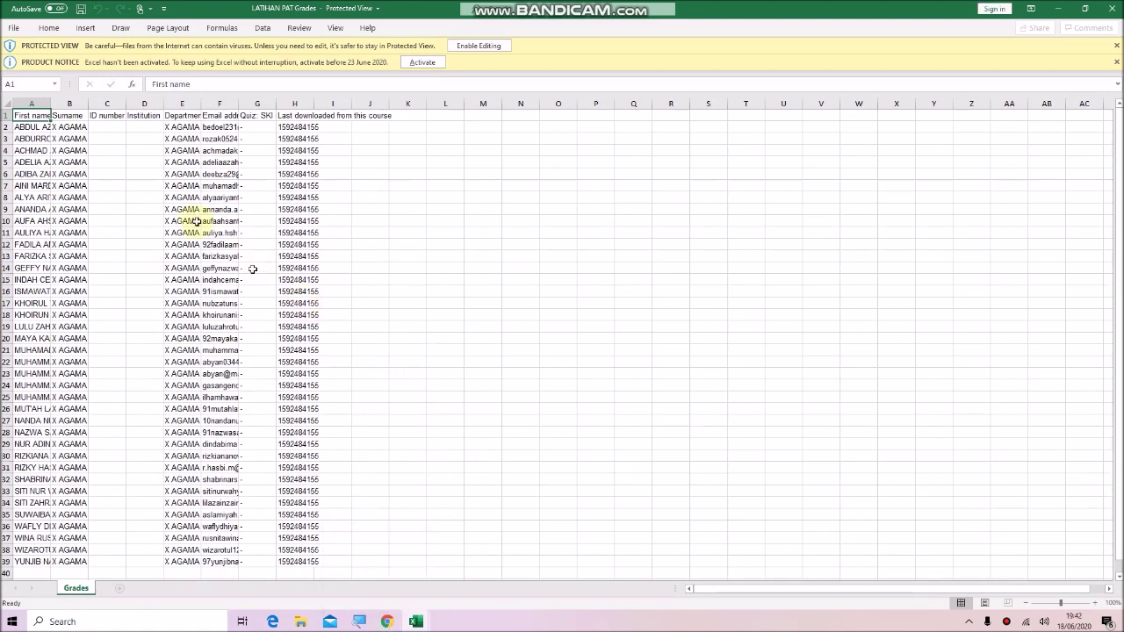
left_click_drag(50, 103, 102, 105)
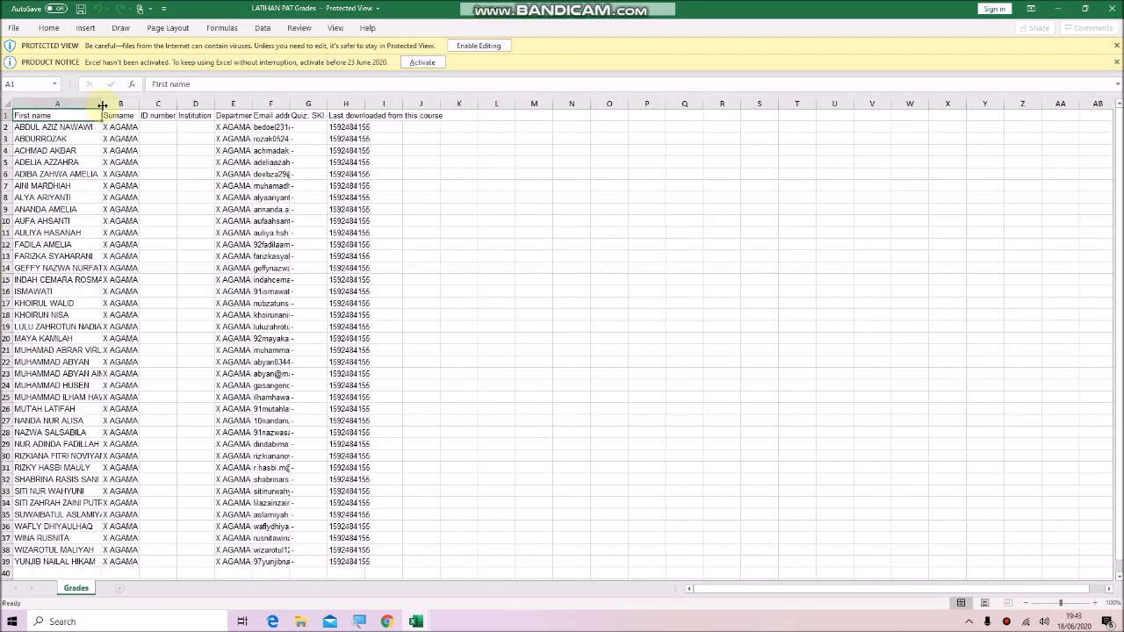
left_click(313, 128)
scroll(314, 213, "down", 5)
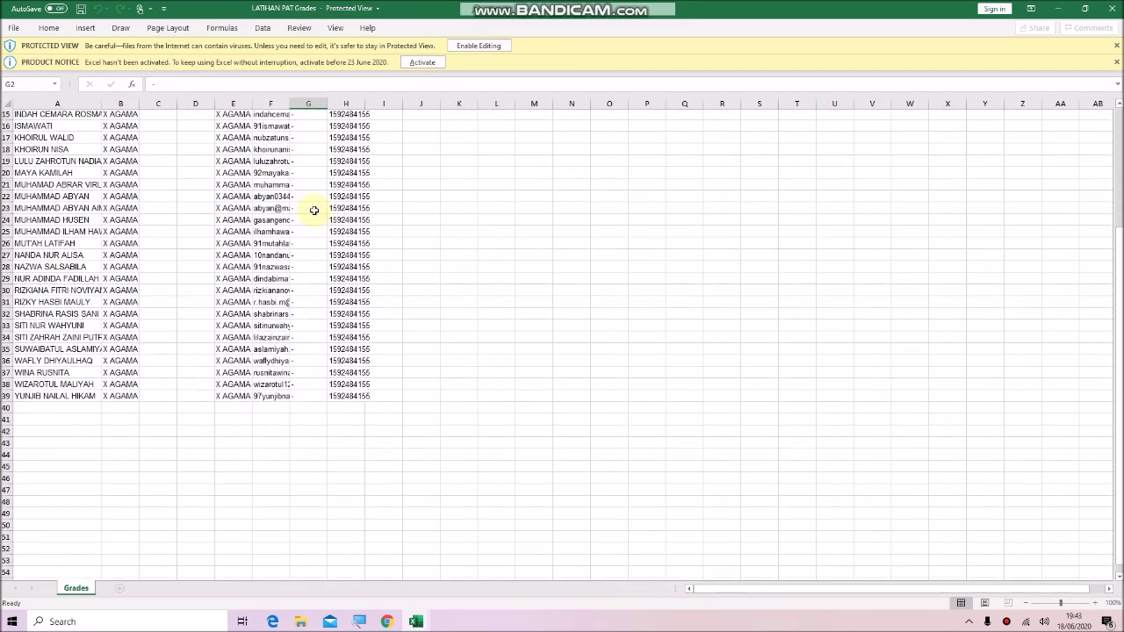
scroll(313, 231, "up", 5)
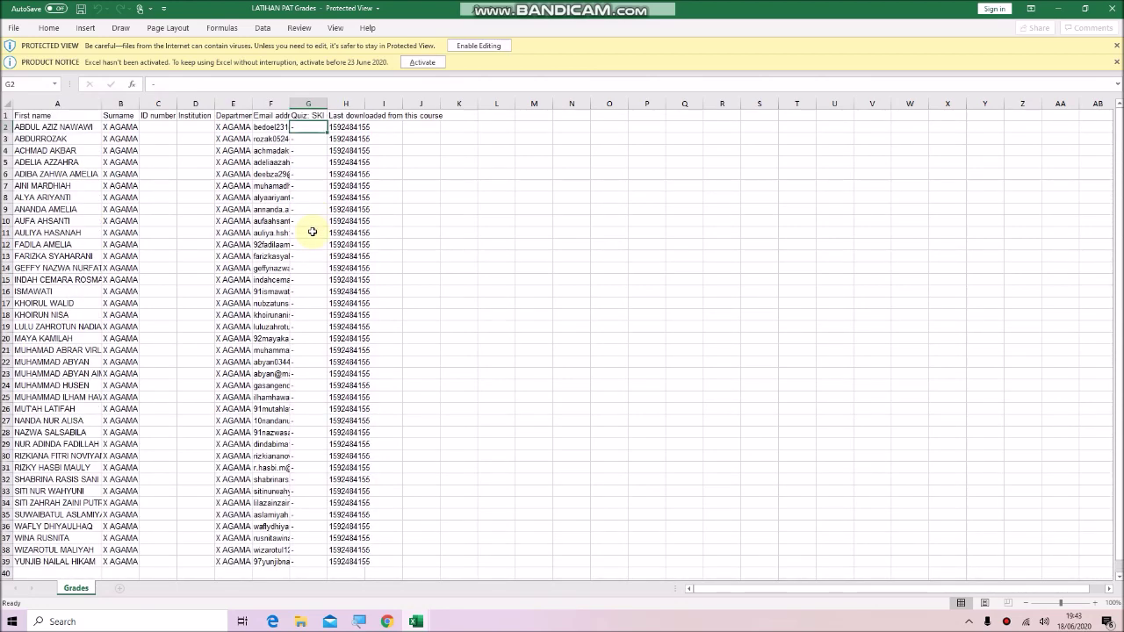
left_click(386, 622)
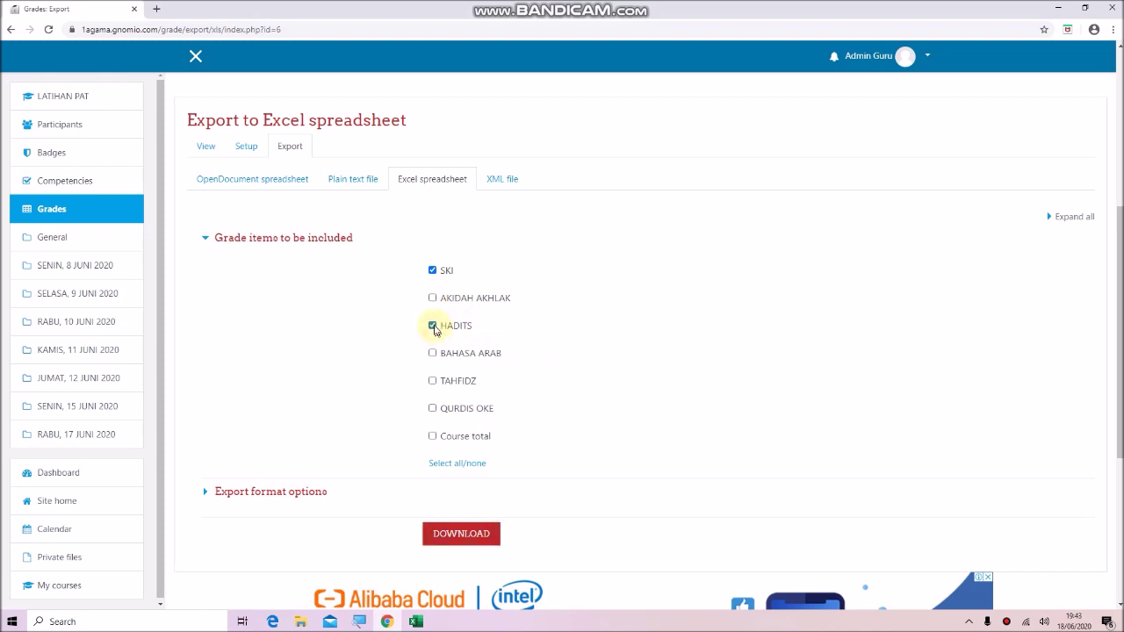
Untick SKI so only HADITS is exported, download the spreadsheet, and open it.
left_click(433, 271)
left_click(446, 544)
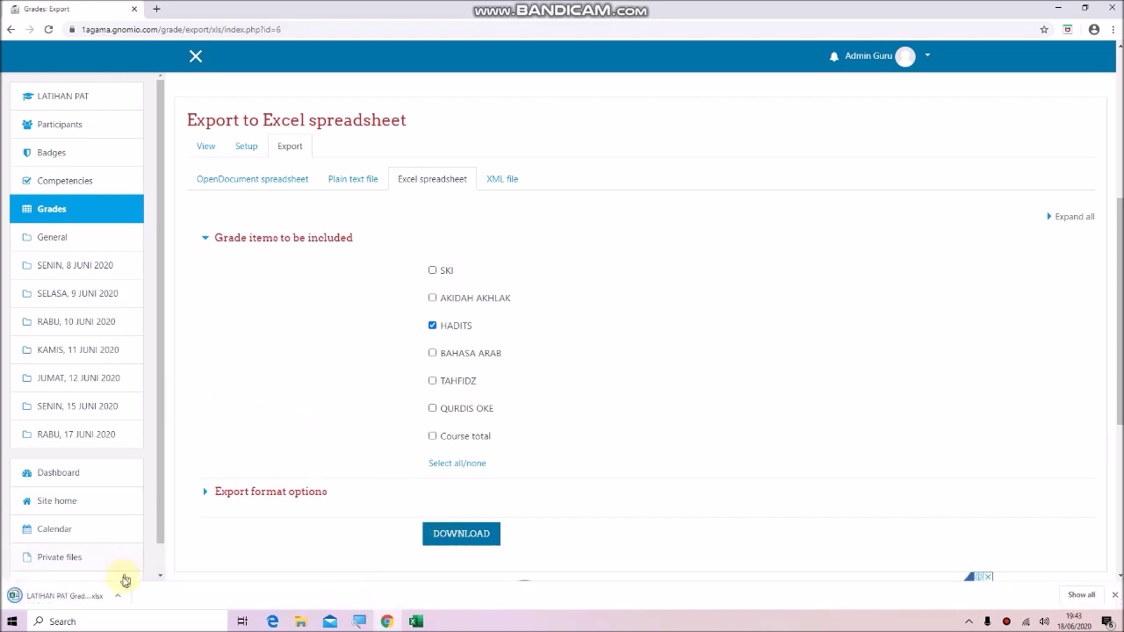
left_click(61, 597)
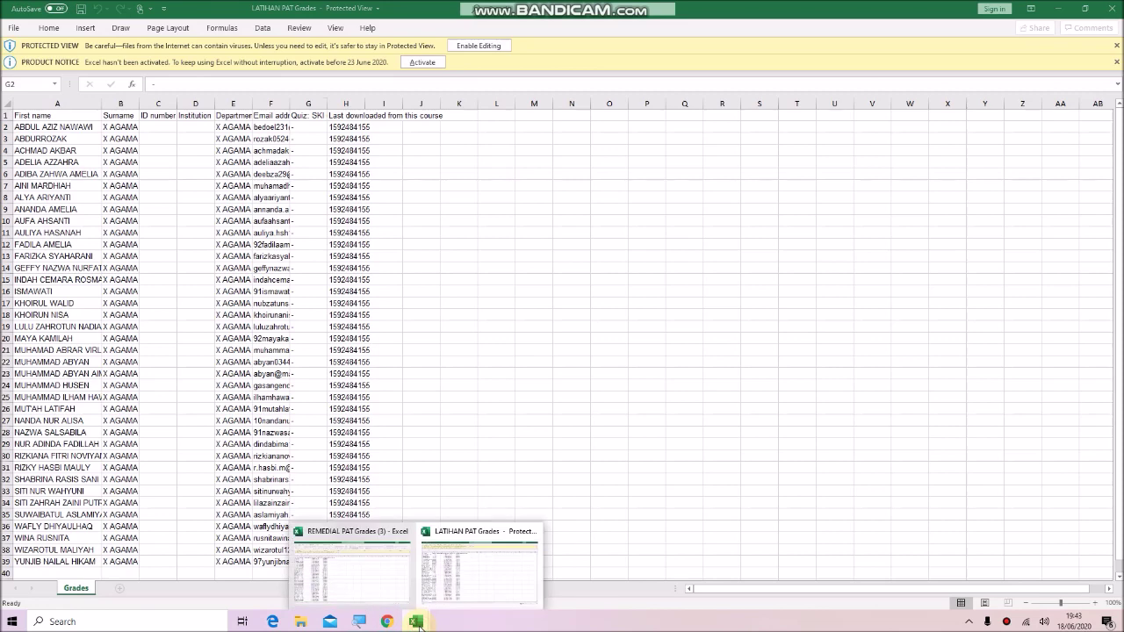
Widen column G in the HADITS workbook, then in the SKI workbook, to show the full quiz headers.
left_click(369, 569)
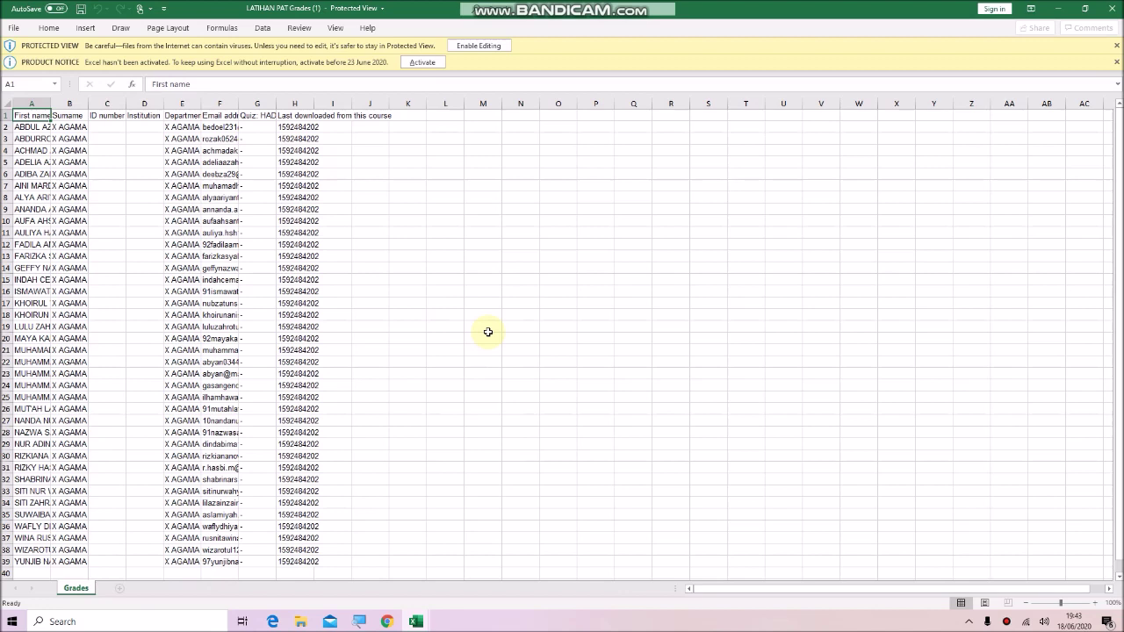
left_click_drag(275, 108, 322, 106)
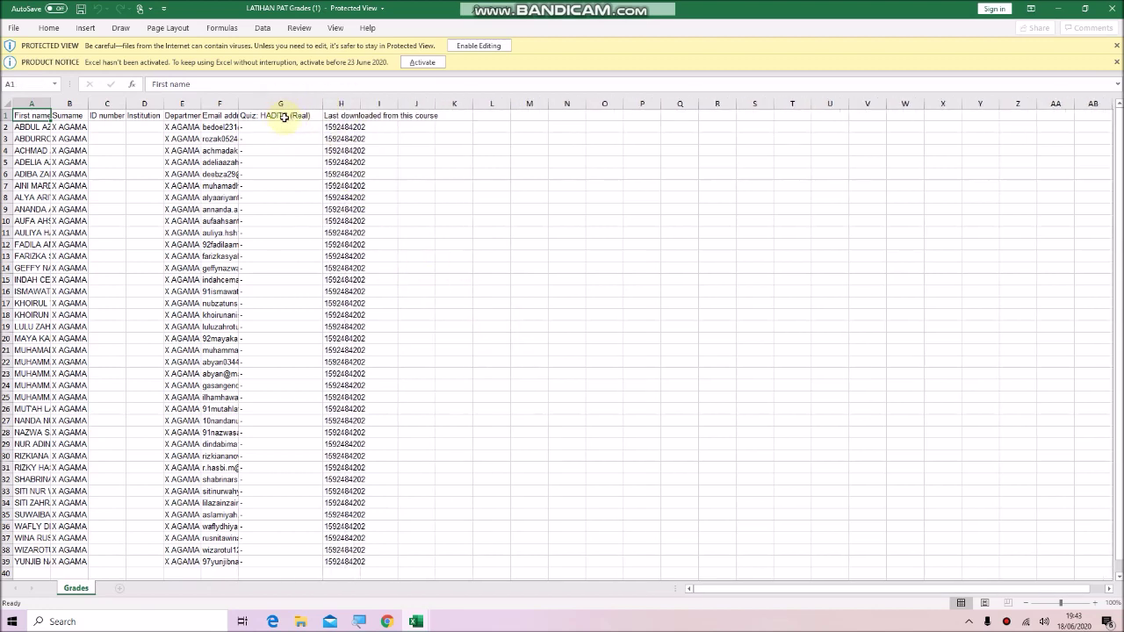
mouse_move(418, 624)
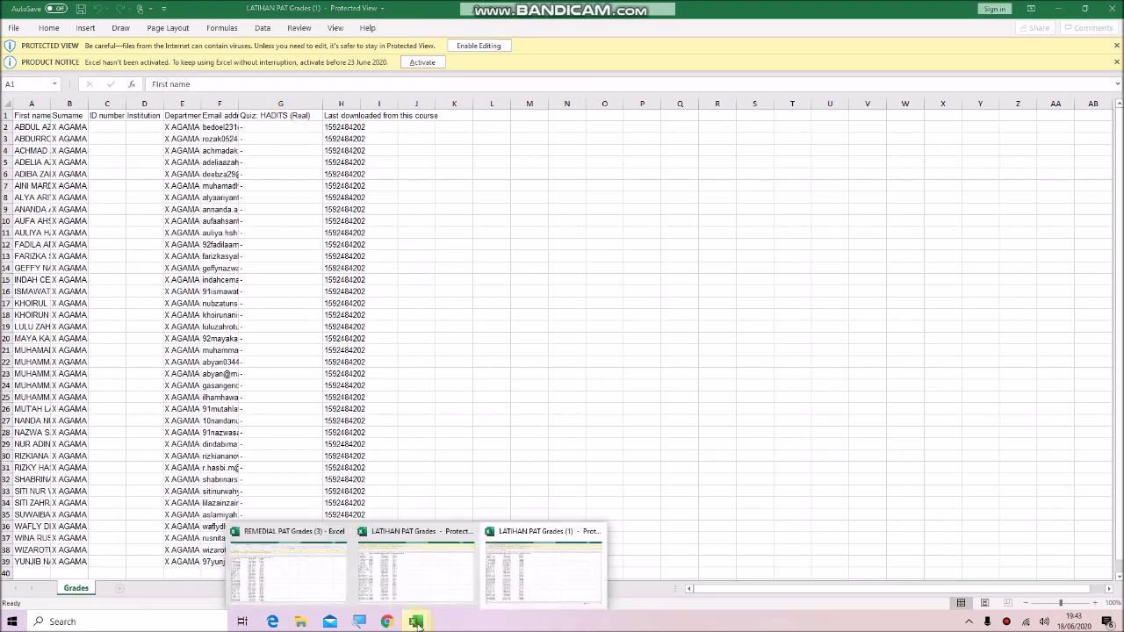
left_click(404, 566)
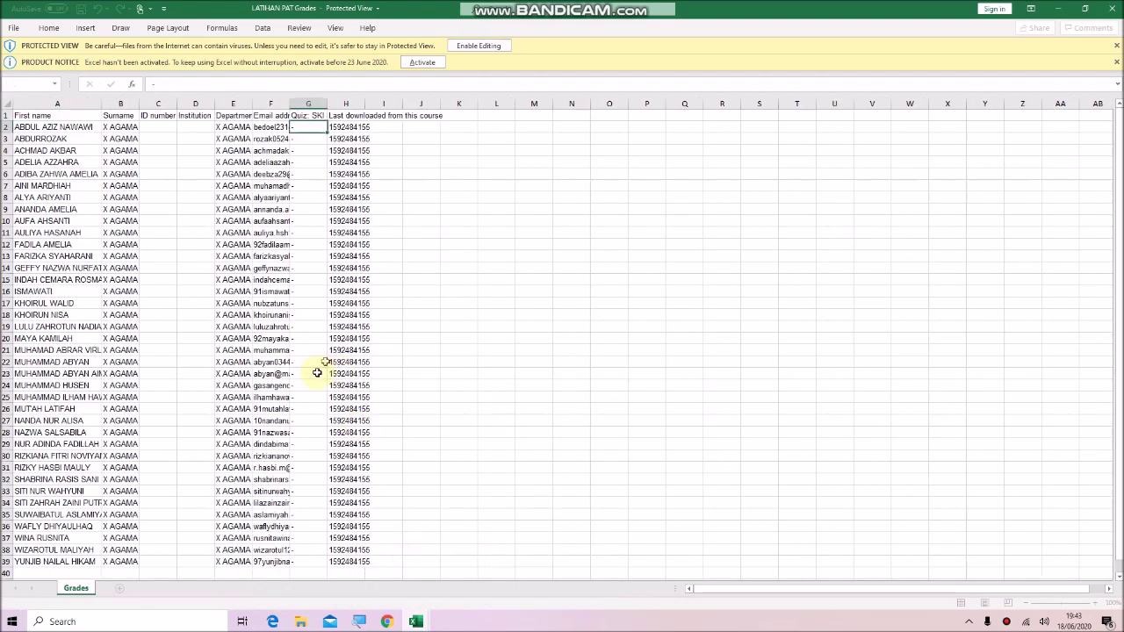
left_click_drag(328, 105, 366, 107)
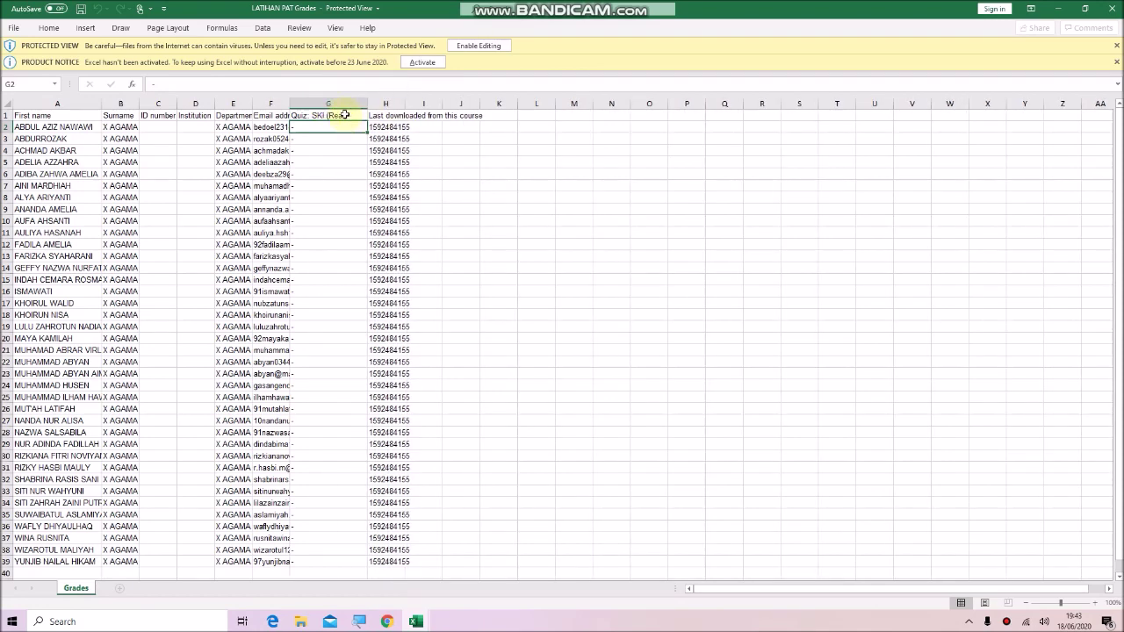
left_click(386, 622)
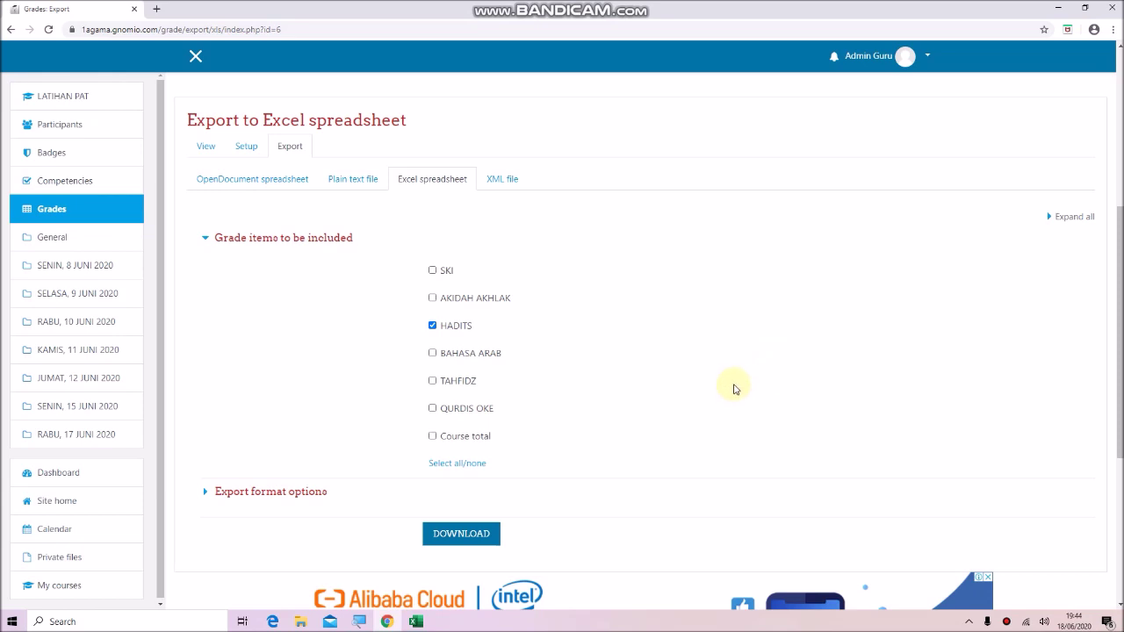
Sign out of the Moodle account from the avatar menu at the top right.
left_click(899, 66)
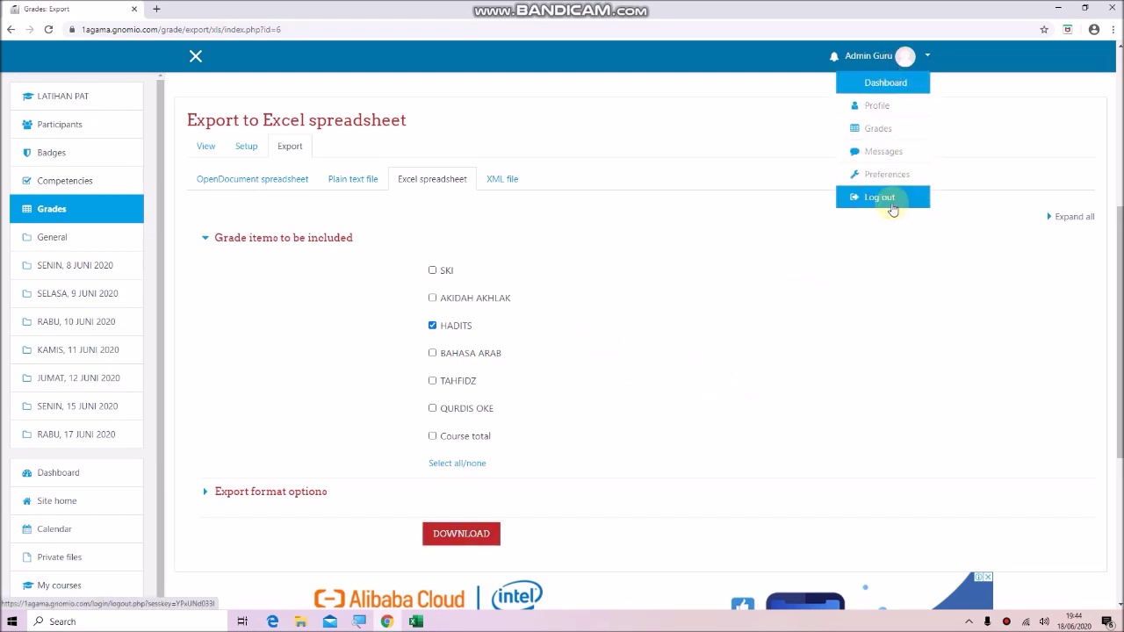
left_click(886, 202)
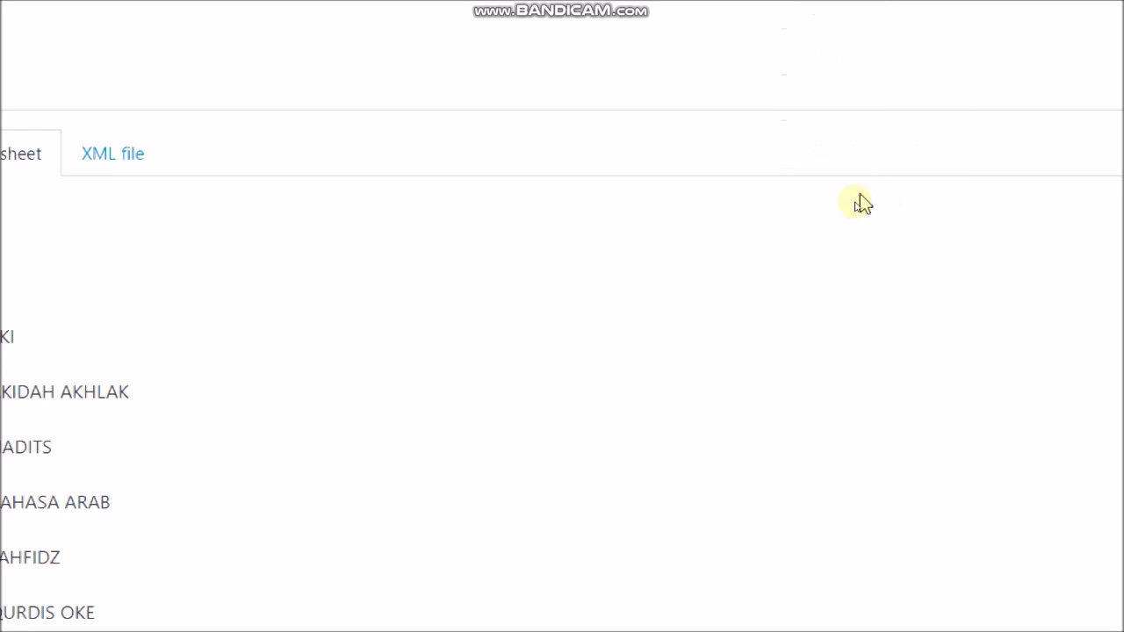